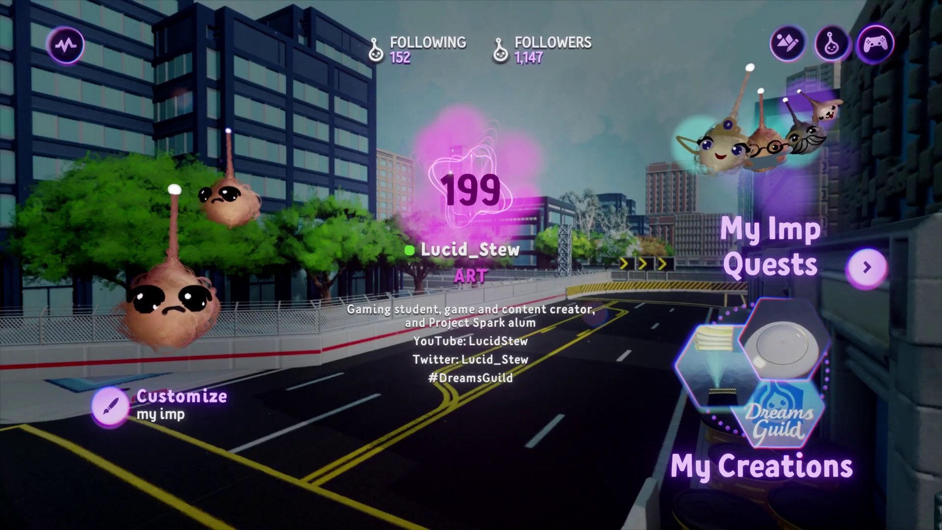
- Open the Artio Jones and the Lost Valley of the Ancients creation from My Creations
left_click(763, 456)
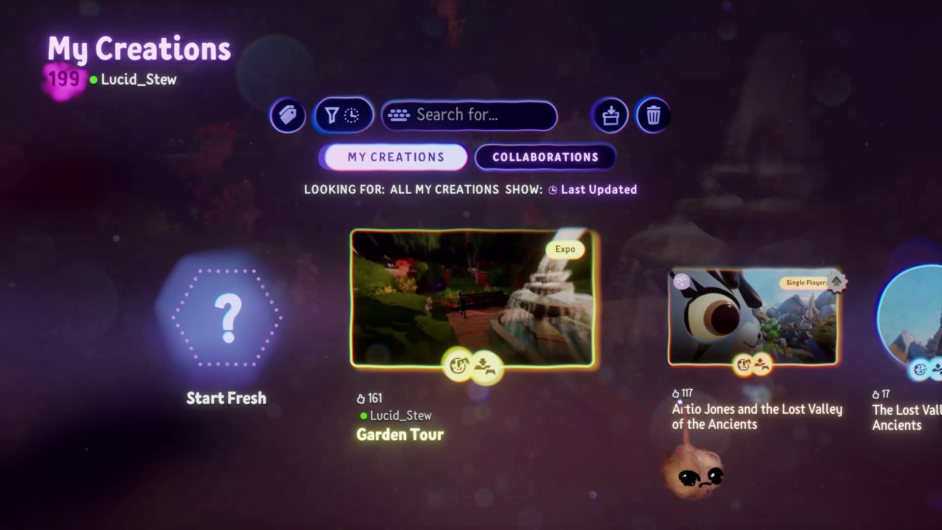
scroll(498, 349, "right", 2)
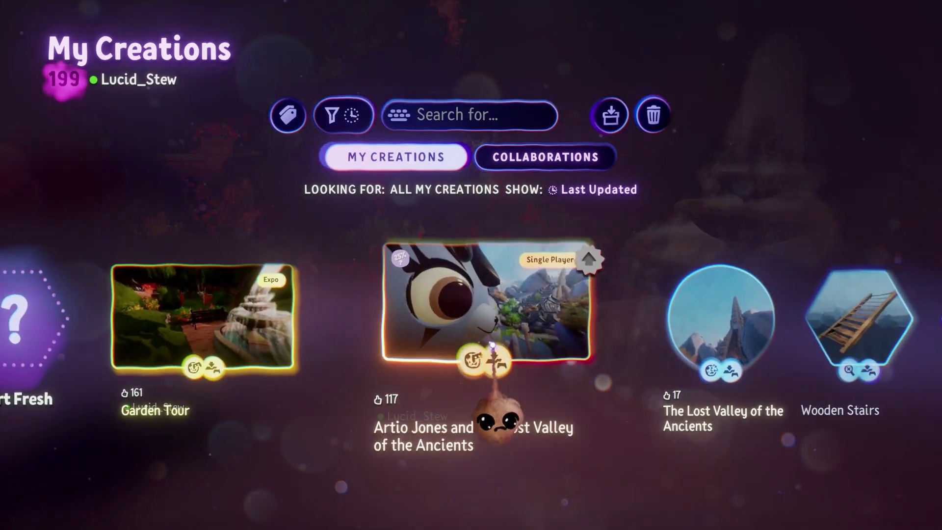
left_click(489, 318)
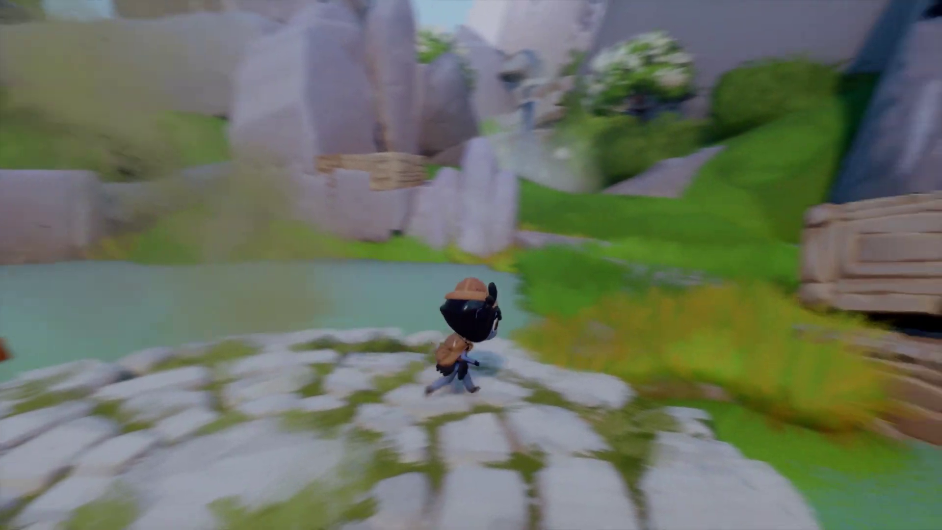
- Run the character along the stone path and stairs to the round stone platform in the pond
key("w")
key("w")
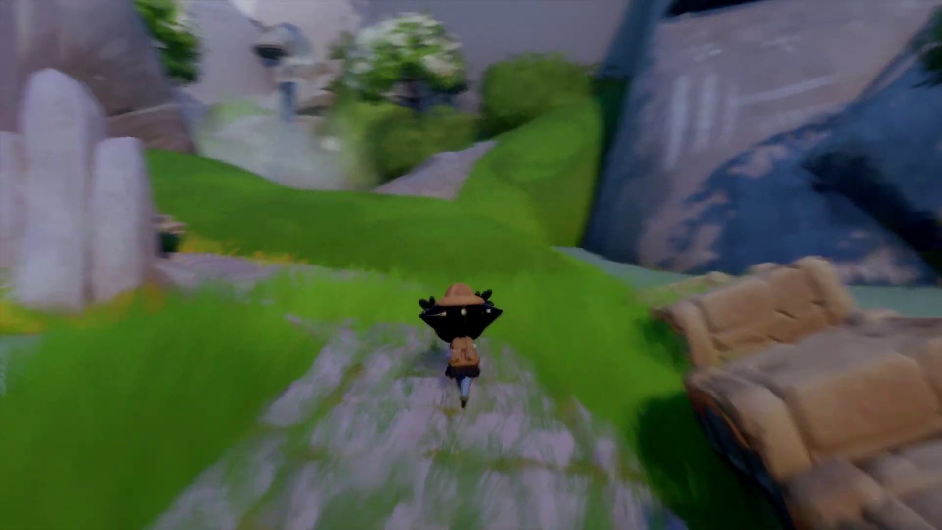
key("w")
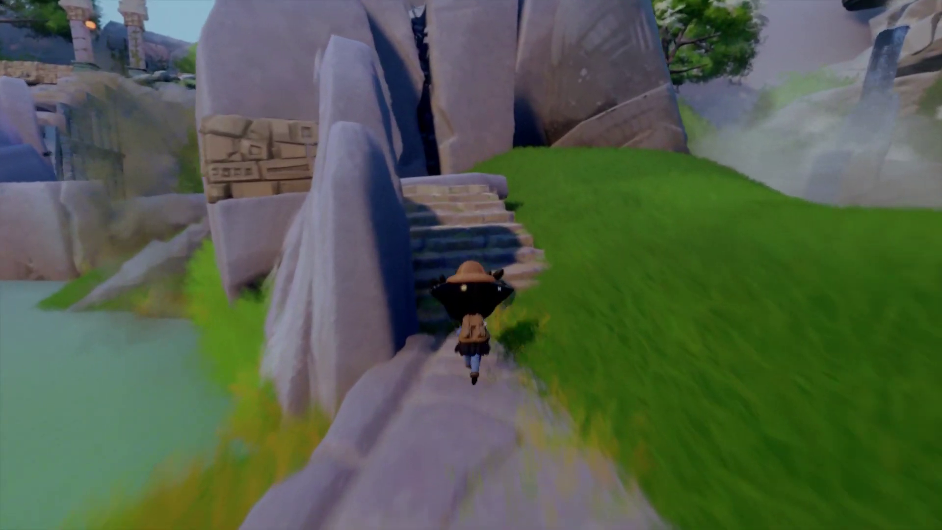
key("w")
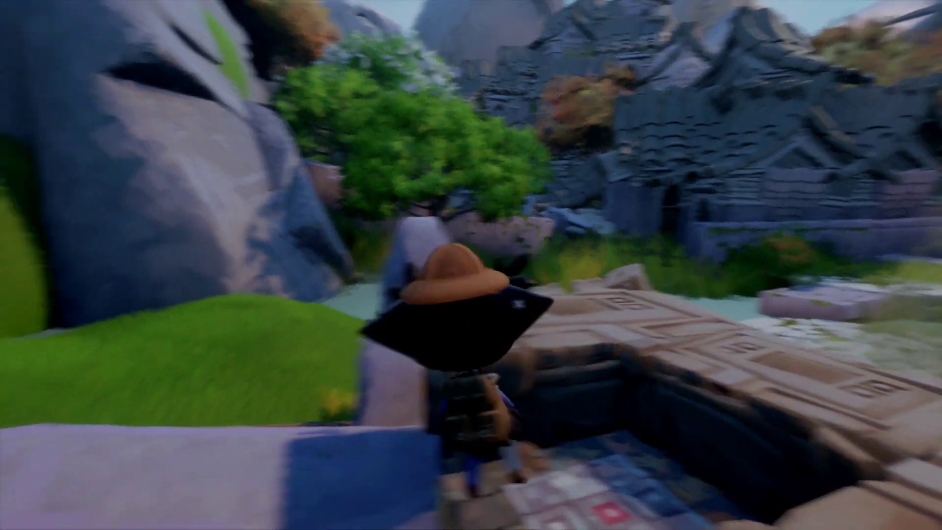
key("w")
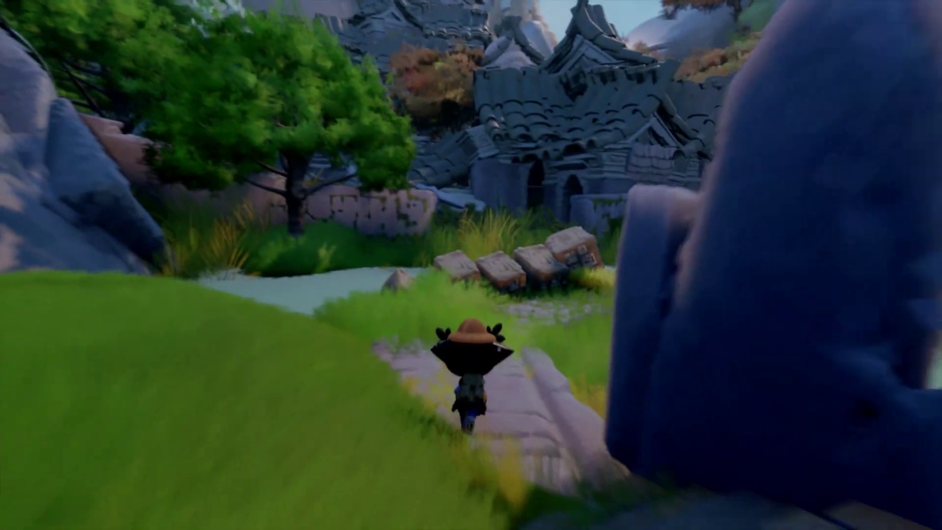
key("w")
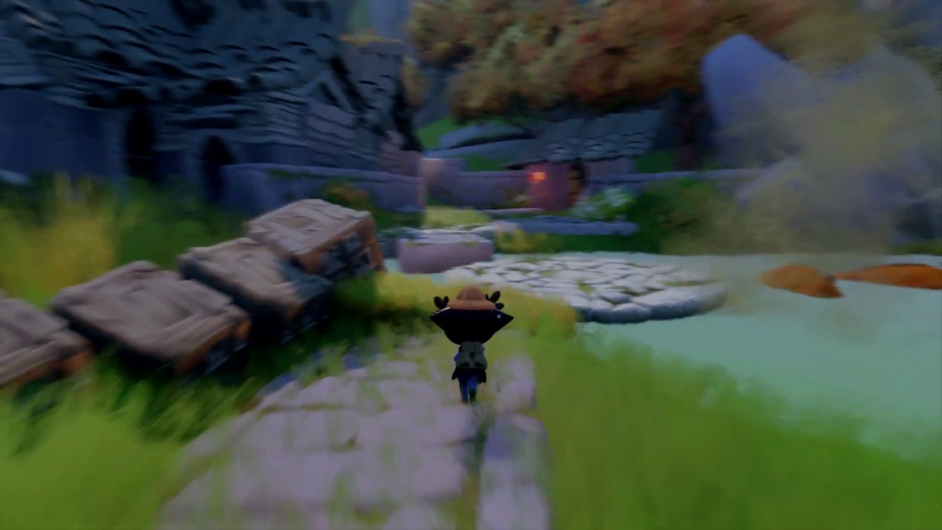
key("w")
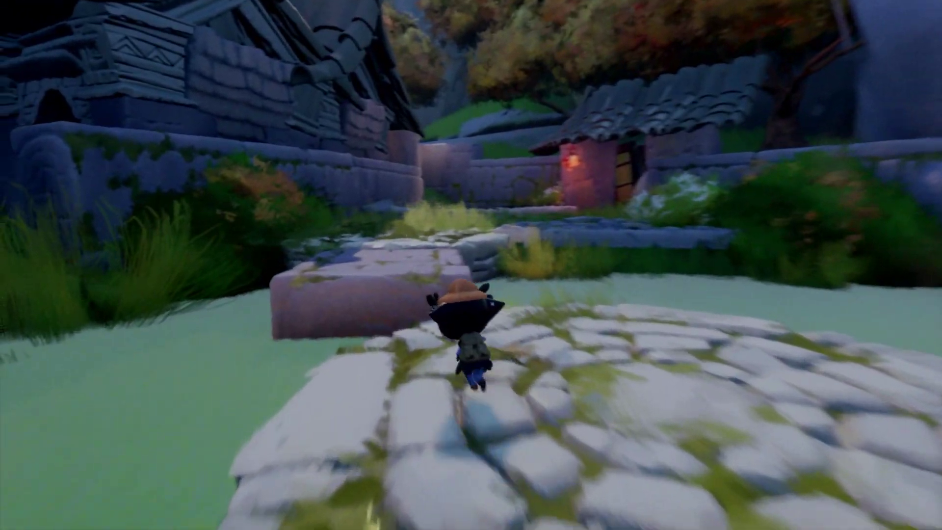
key("w")
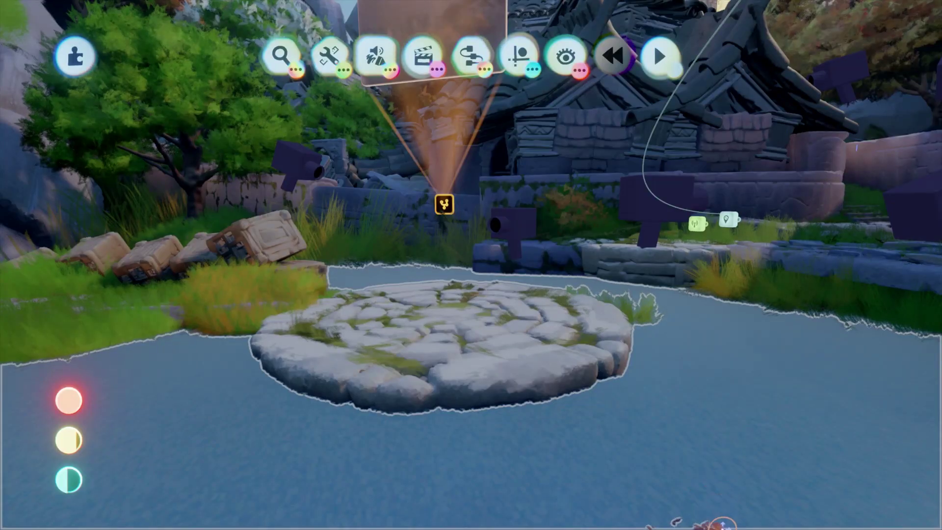
- Widen the Pad Cutscene microchip above the ruined buildings so its full title fits
key("w")
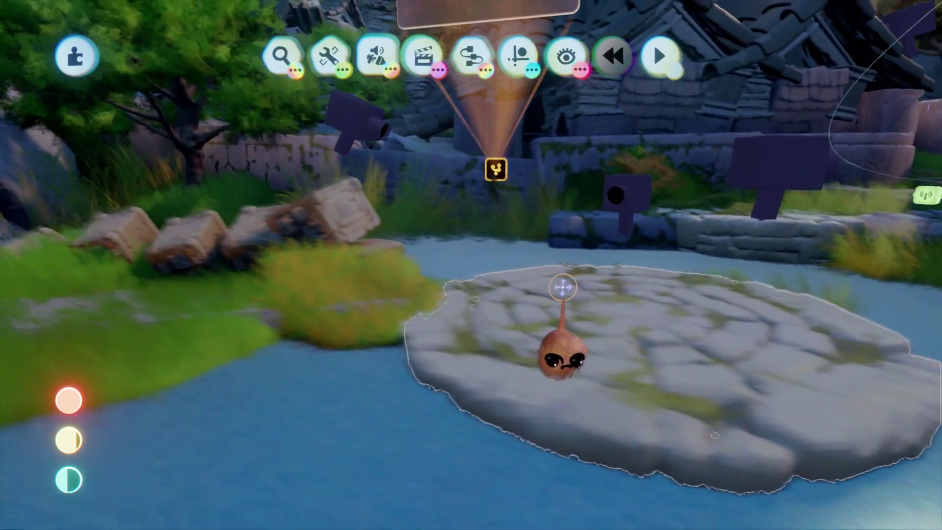
middle_click_drag(562, 287, 521, 313)
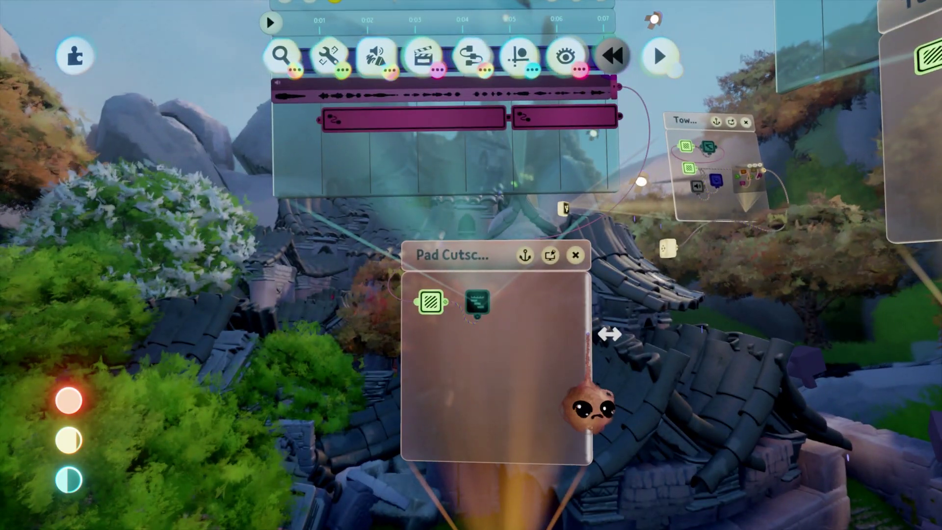
left_click_drag(595, 334, 632, 327)
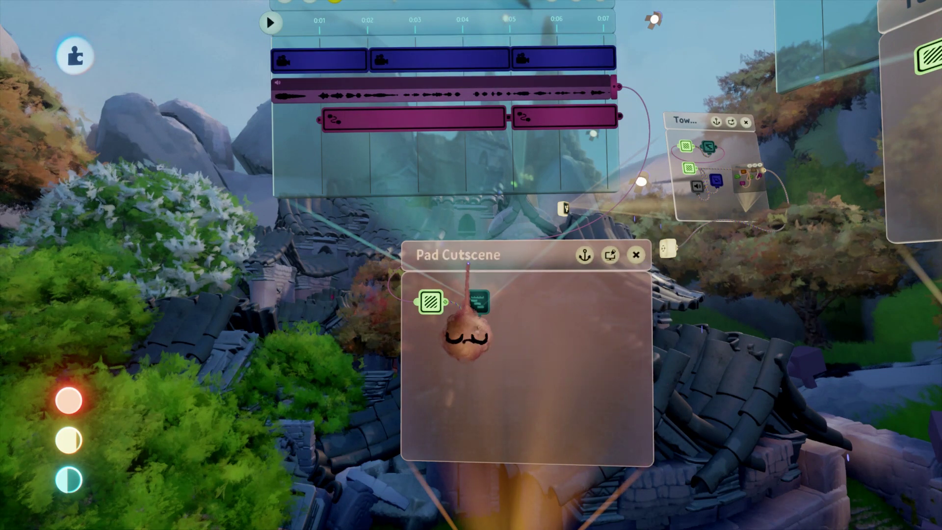
- Inspect the Pad Cutscene microchip's Trigger Zone and its spherical area around the round stone platform
key("w")
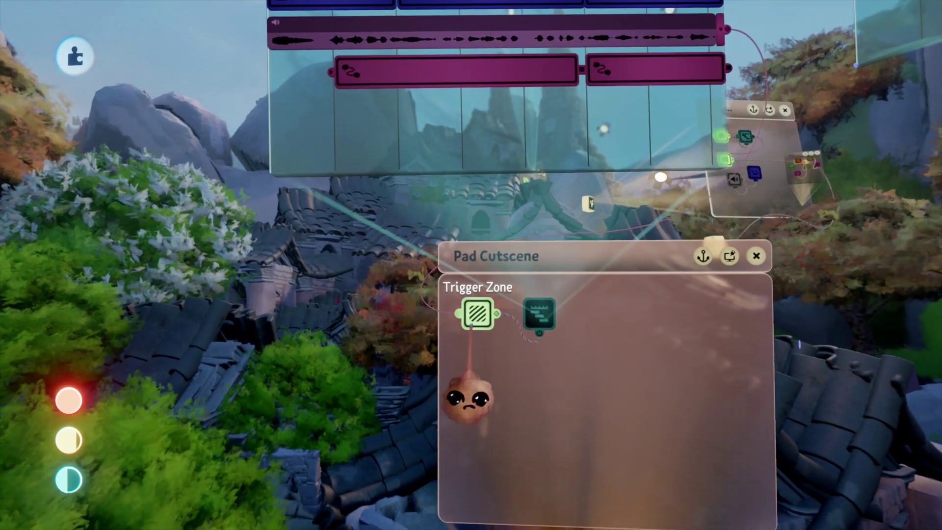
middle_click_drag(485, 351, 490, 318)
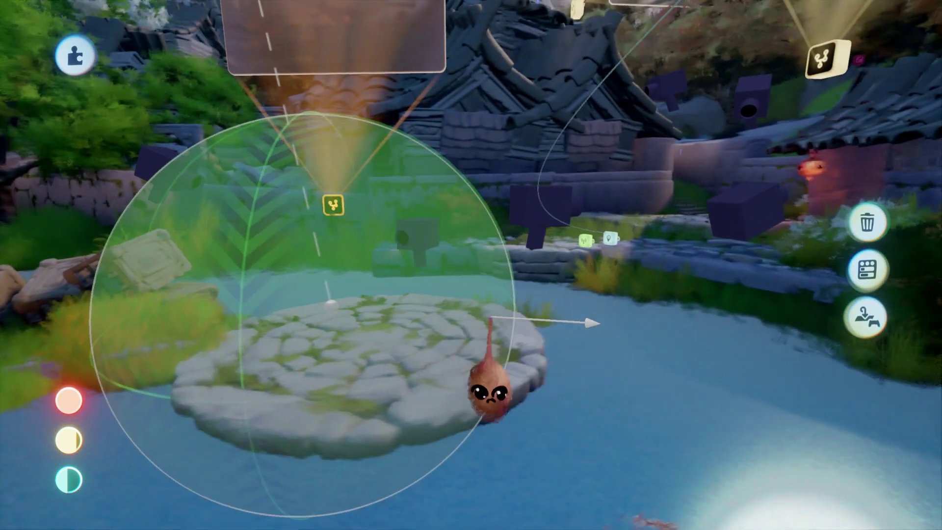
middle_click_drag(269, 346, 415, 249)
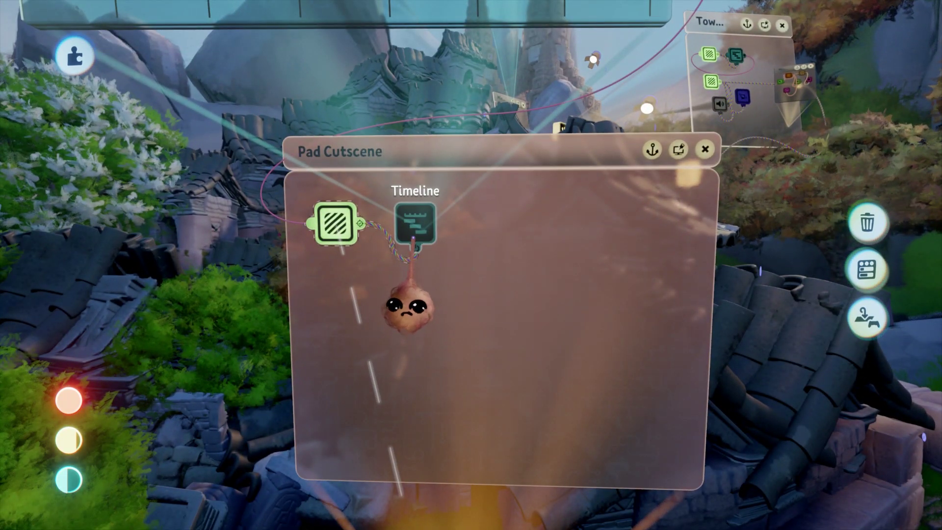
- Examine the camera clips and the first Dialogue Text Displayer on the Pad Cutscene's Timeline
middle_click_drag(413, 238, 442, 321)
scroll(388, 268, "up", 3)
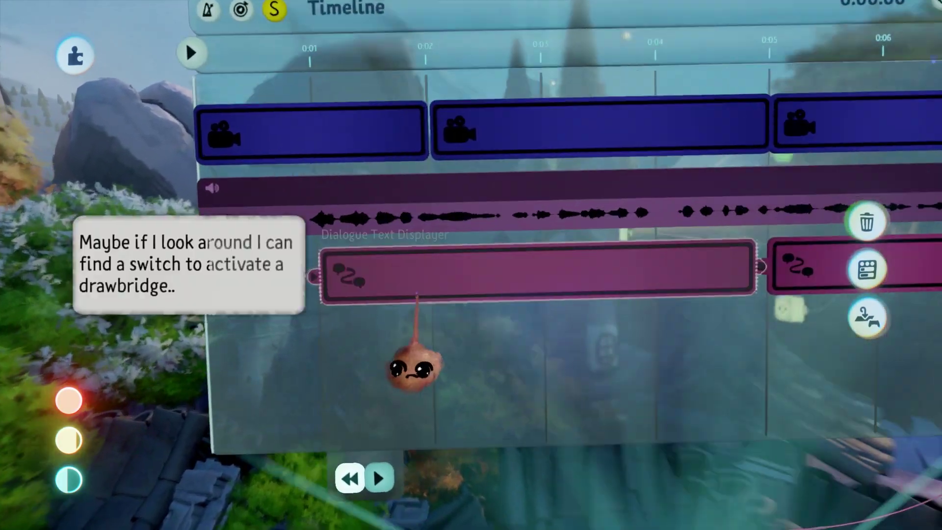
scroll(416, 295, "up", 5)
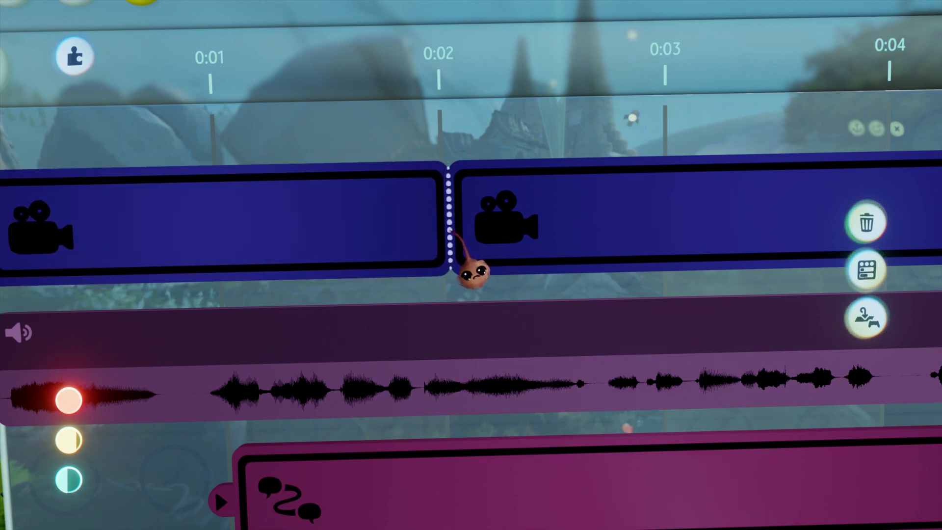
key("s")
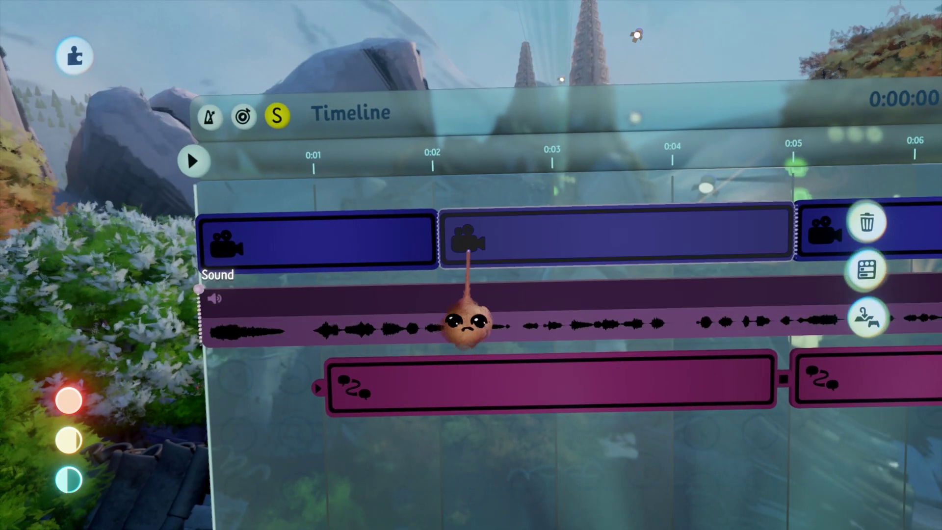
scroll(468, 250, "down", 1)
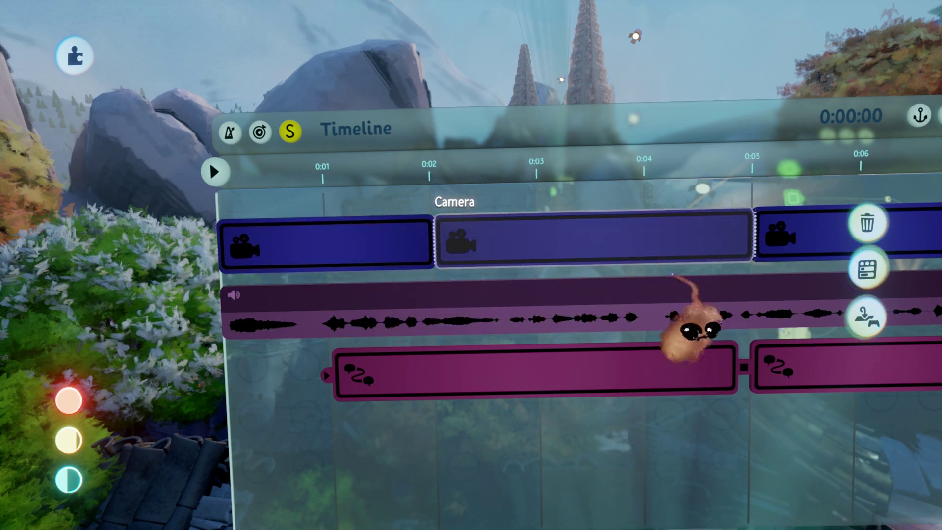
scroll(672, 274, "down", 2)
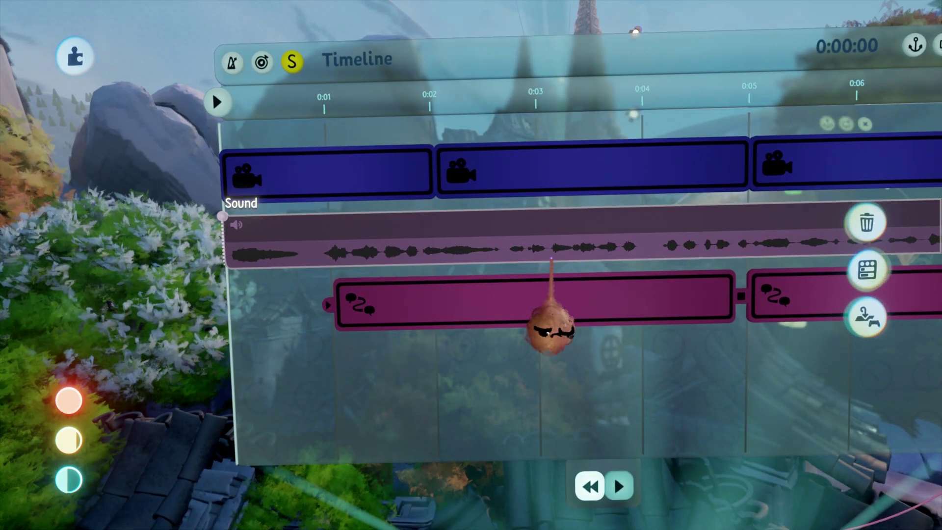
- Review the sound clip and the last Dialogue Text Displayer on the Pad Cutscene's Timeline
scroll(552, 258, "right", 5)
mouse_move(585, 300)
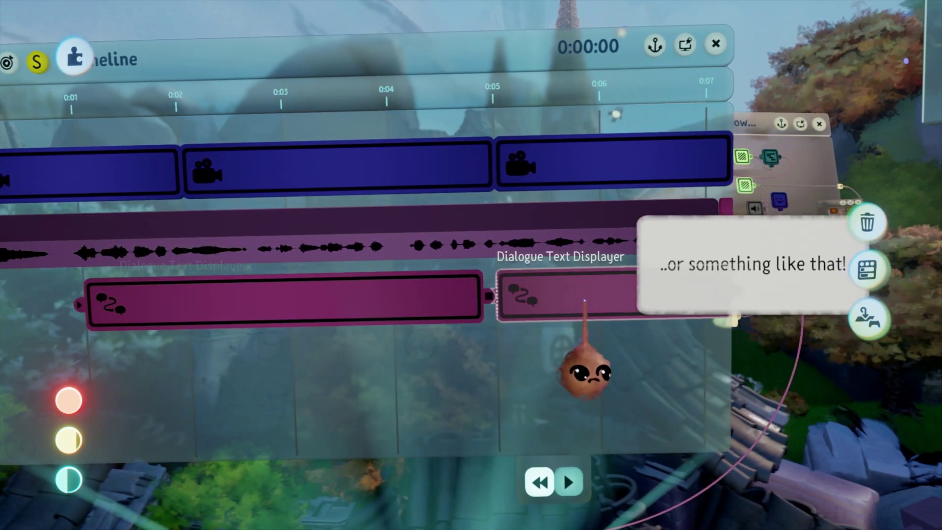
scroll(568, 265, "left", 4)
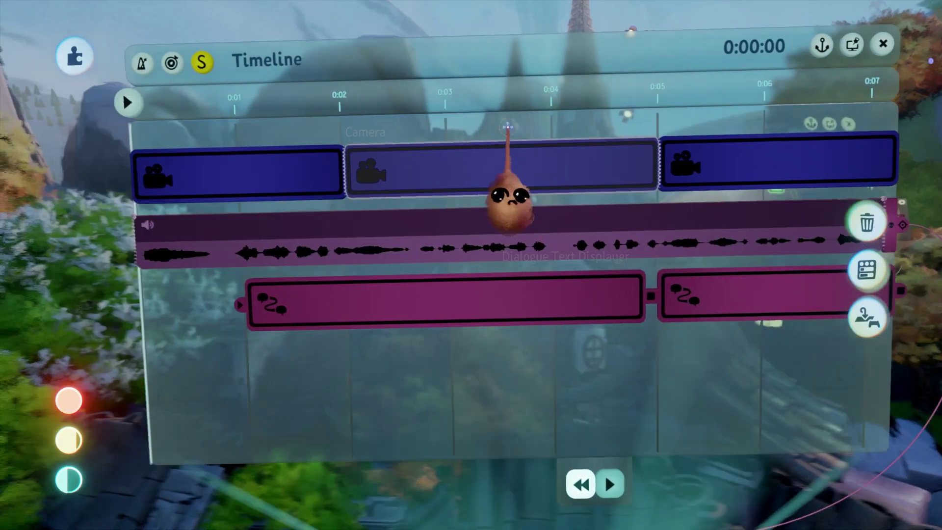
scroll(491, 211, "down", 2)
mouse_move(492, 208)
- Return from the Timeline to the trigger sphere around the stone platform and check its extent
scroll(491, 208, "down", 6)
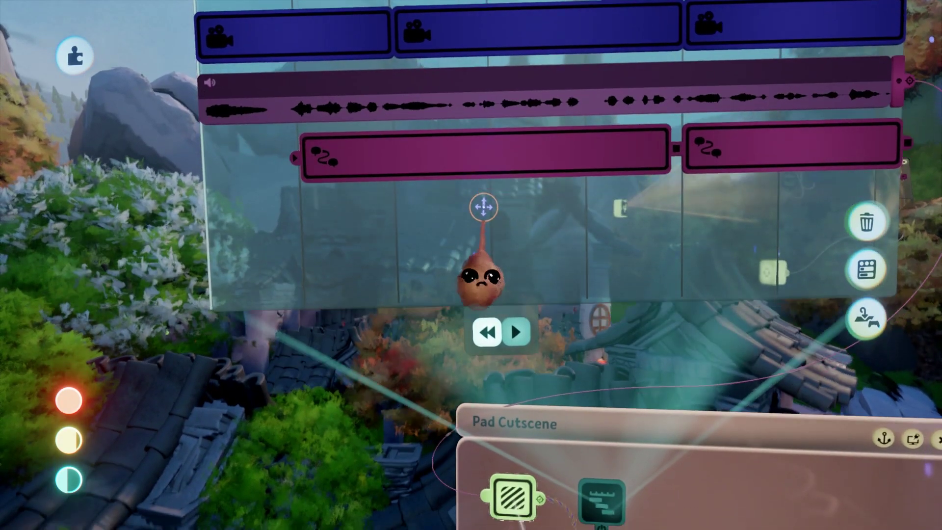
scroll(489, 196, "down", 8)
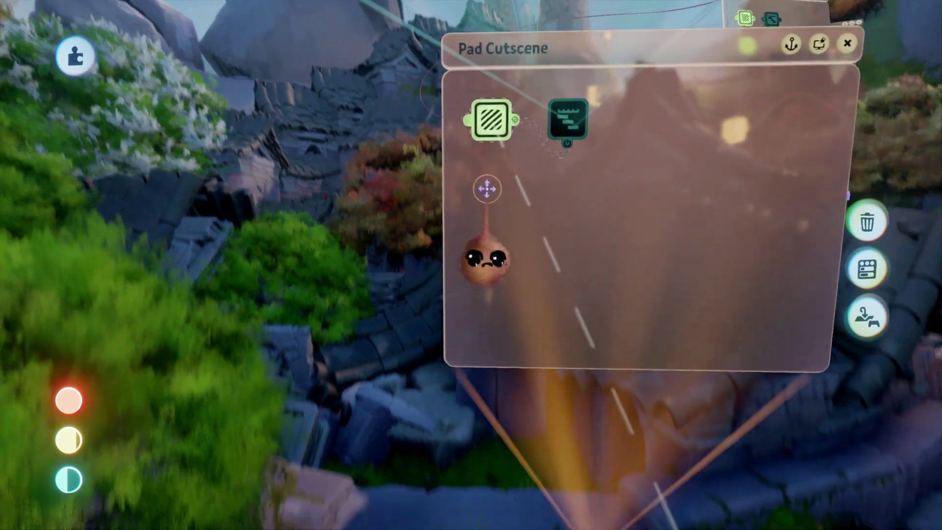
scroll(502, 244, "down", 8)
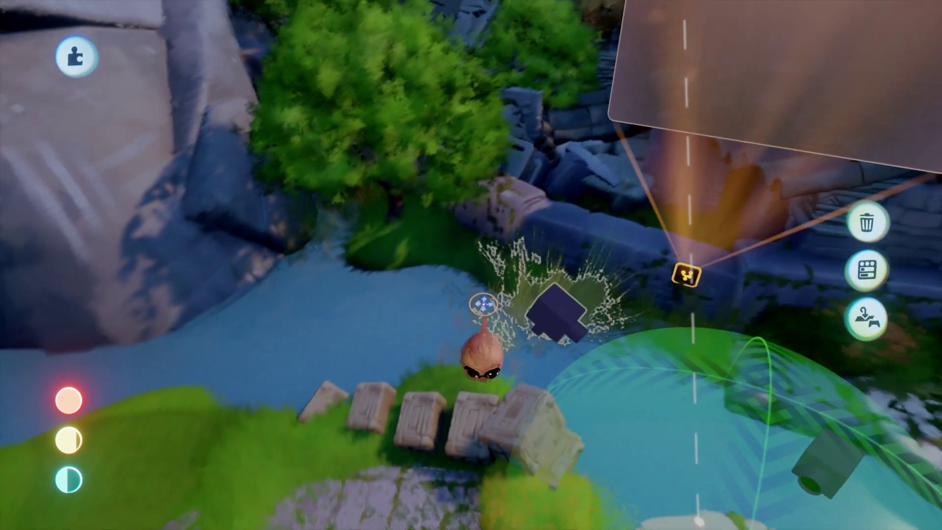
scroll(498, 311, "up", 8)
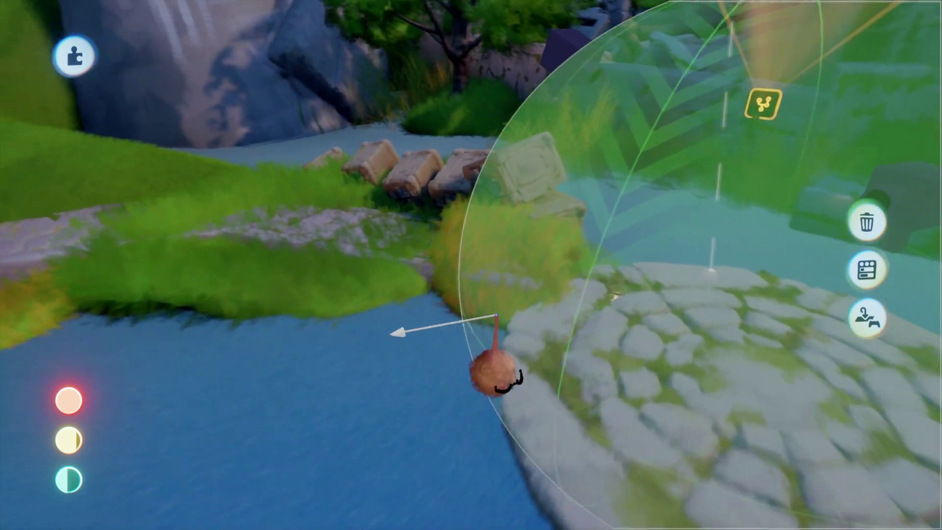
- Examine the Switch Sequence microchip, its Timeline and its Trigger Zone area over the pool
scroll(473, 280, "left", 8)
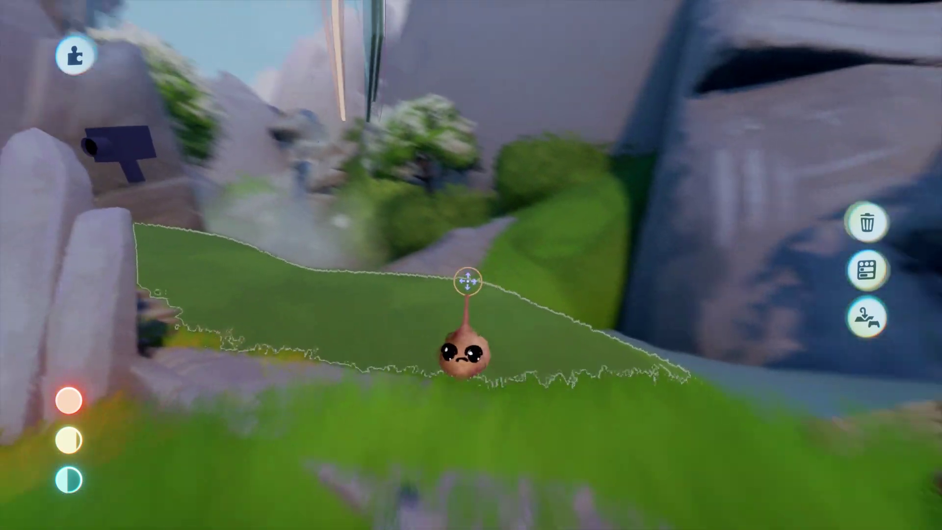
scroll(474, 248, "up", 8)
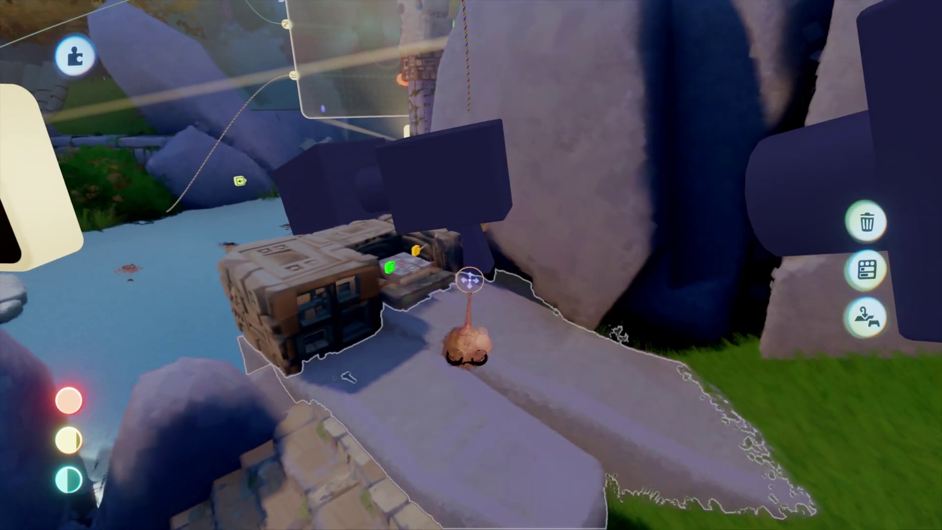
scroll(412, 270, "right", 6)
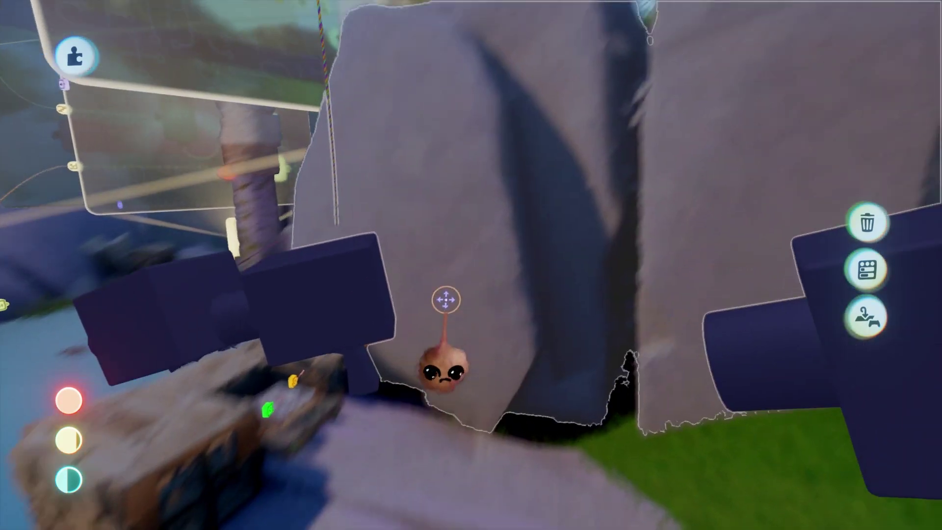
scroll(454, 274, "down", 8)
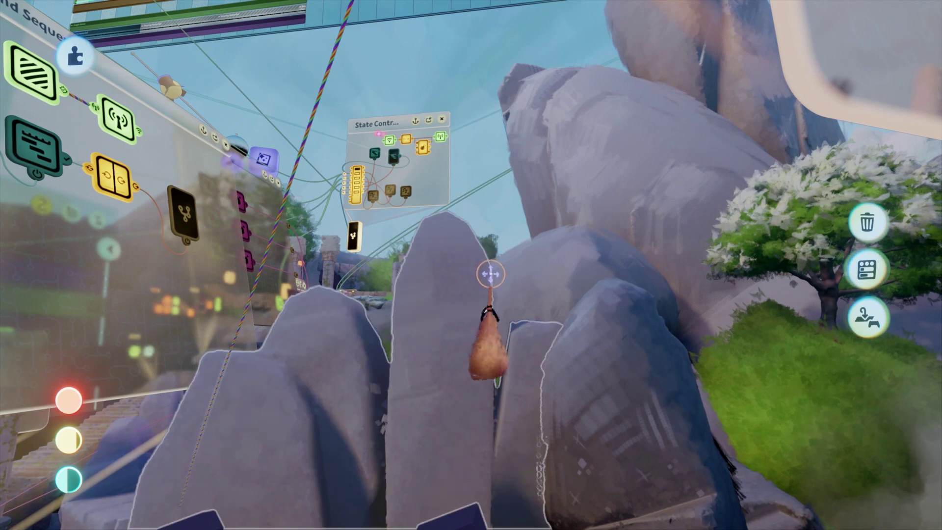
scroll(490, 274, "down", 5)
scroll(463, 265, "down", 5)
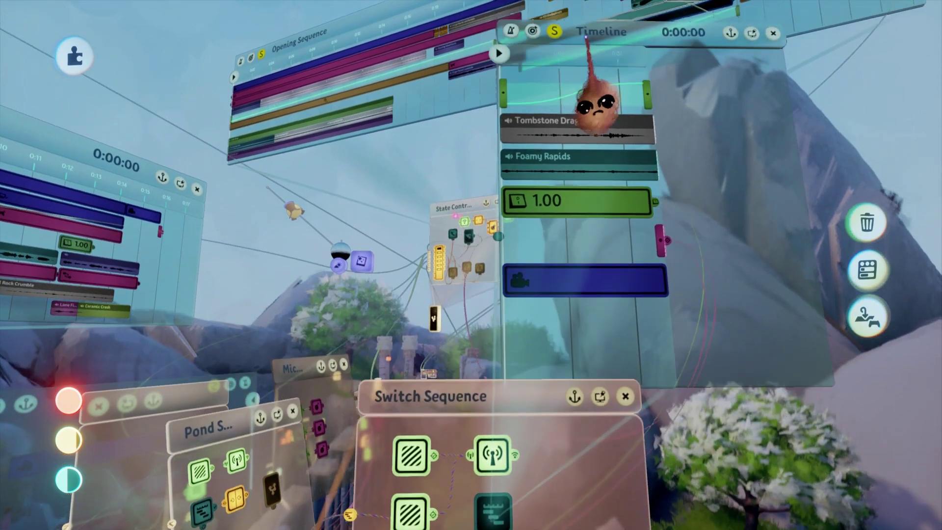
scroll(554, 230, "down", 2)
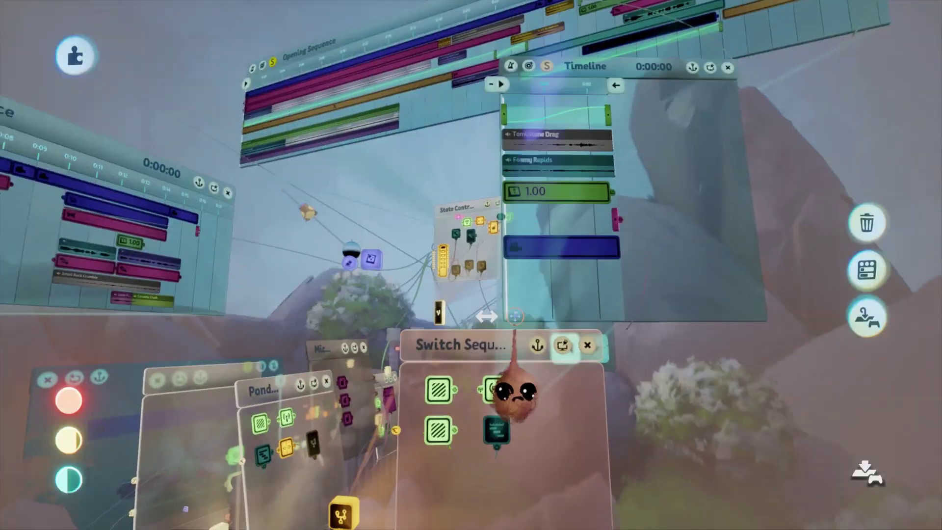
scroll(502, 397, "up", 4)
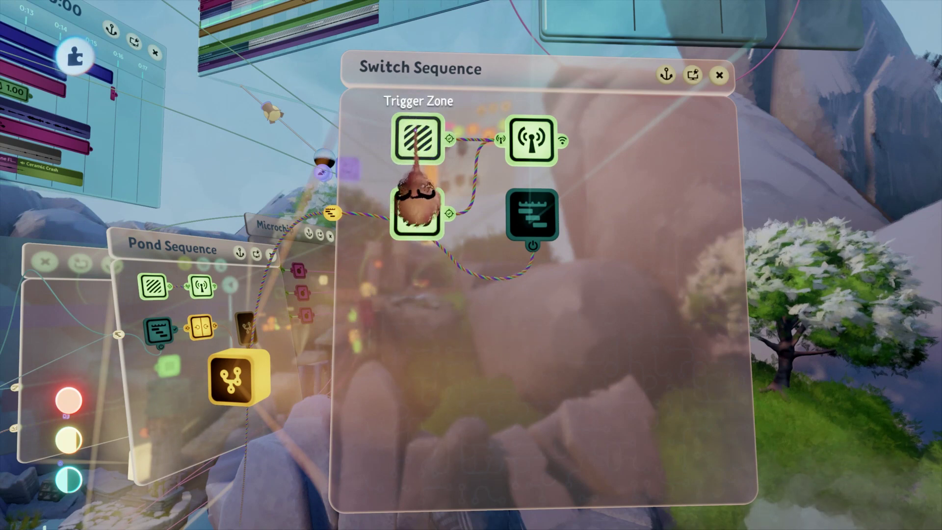
middle_click_drag(426, 213, 516, 441)
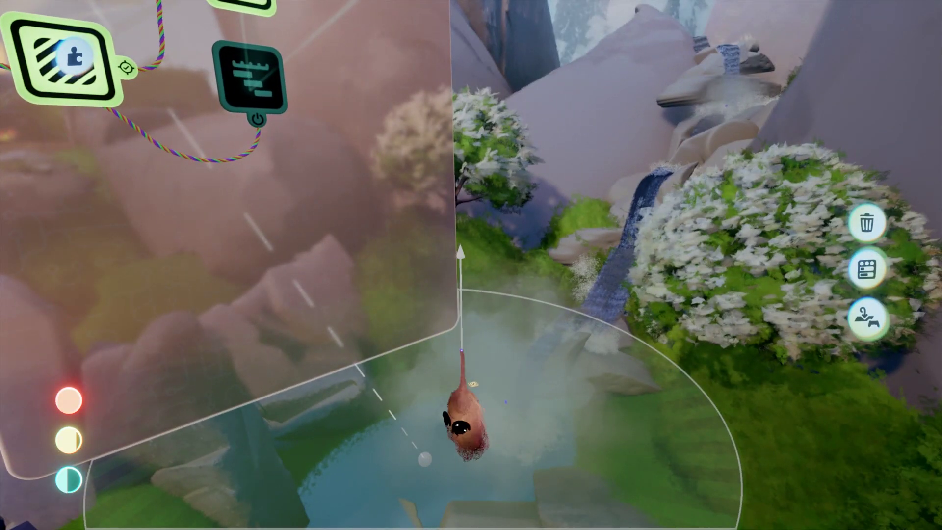
- Examine the Switch Sequence microchip, the clips on its Timeline and the cameras around the pond's stone platforms
middle_click_drag(207, 223, 493, 255)
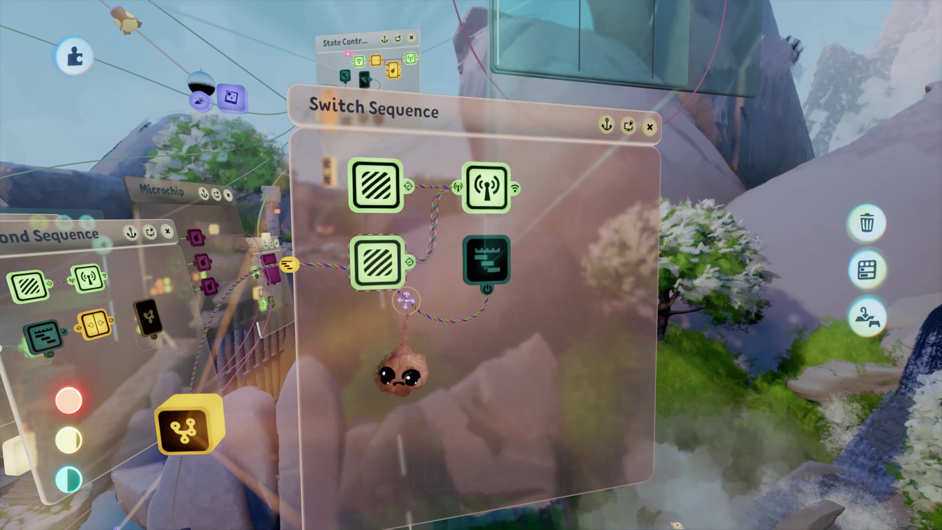
middle_click_drag(410, 425, 487, 340)
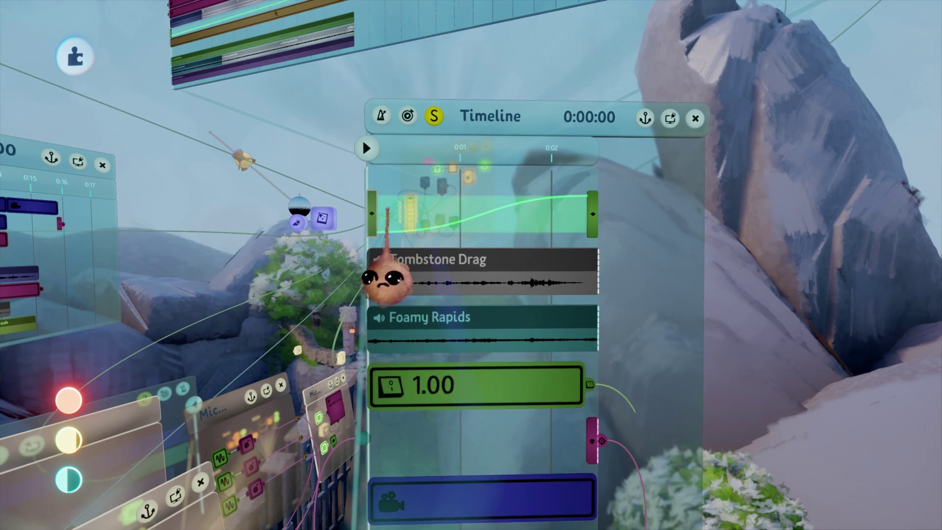
middle_click_drag(388, 407, 508, 494)
scroll(504, 483, "up", 10)
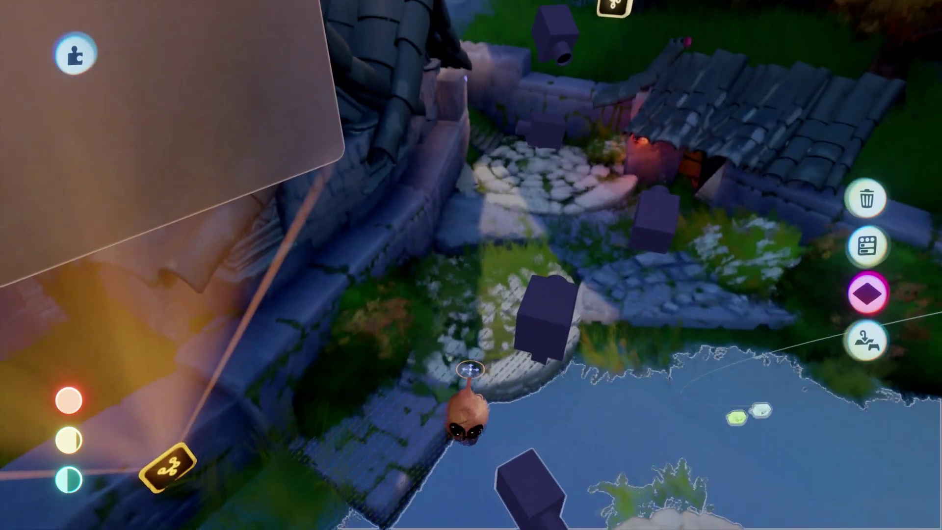
middle_click_drag(466, 381, 510, 263)
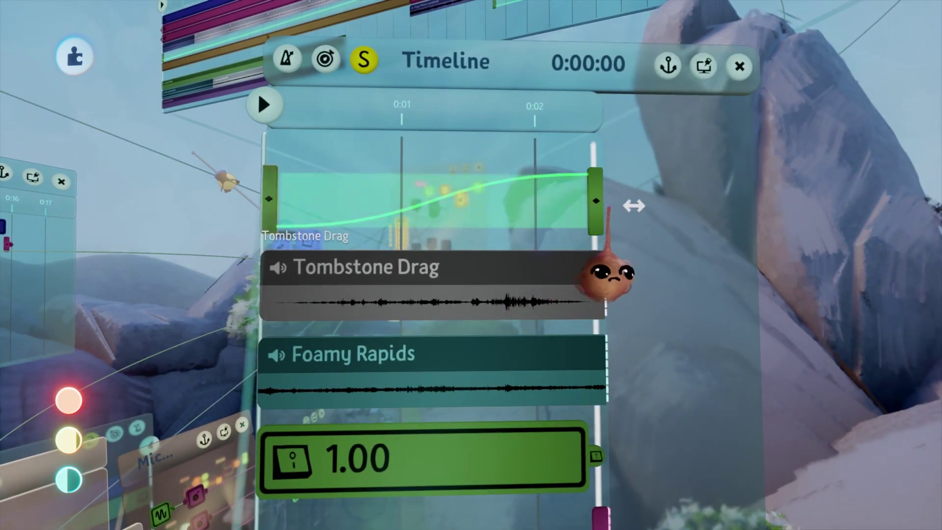
middle_click_drag(575, 287, 536, 463)
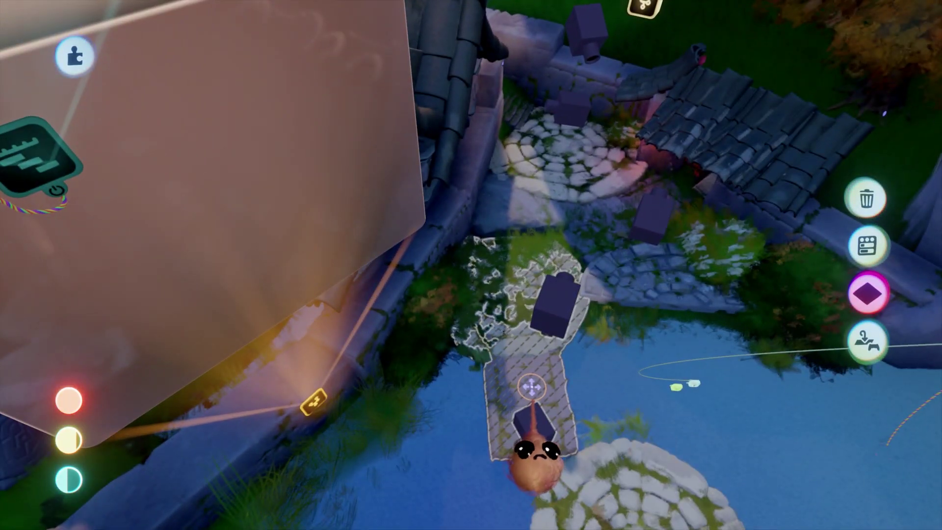
middle_click_drag(530, 390, 545, 295)
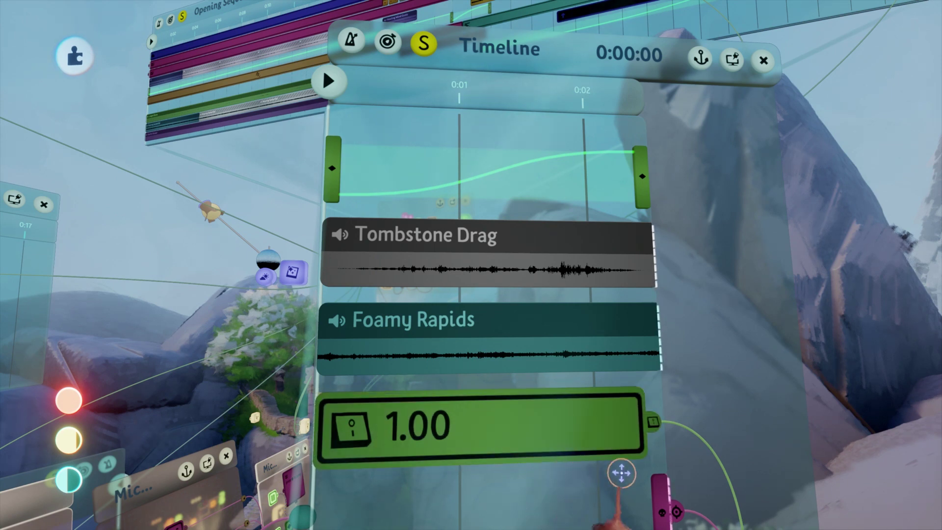
middle_click_drag(510, 446, 414, 380)
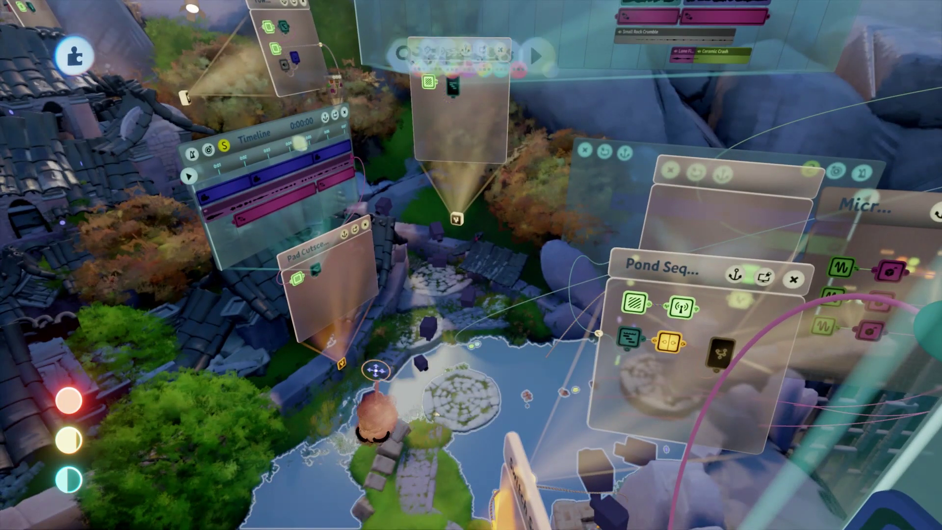
- Bring up the show/hide options, inspect the cameras around the pond and turn on the closed-eye visibility option
left_click(569, 55)
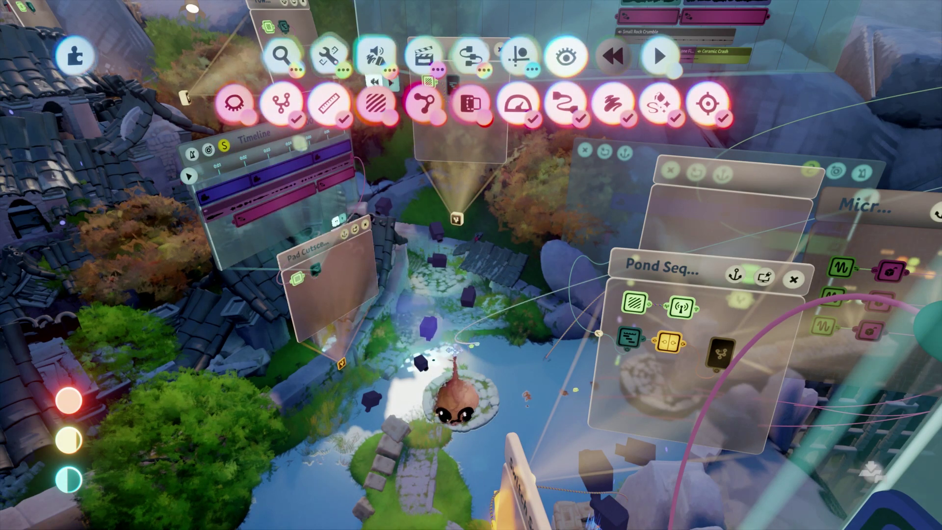
middle_click_drag(445, 385, 475, 390)
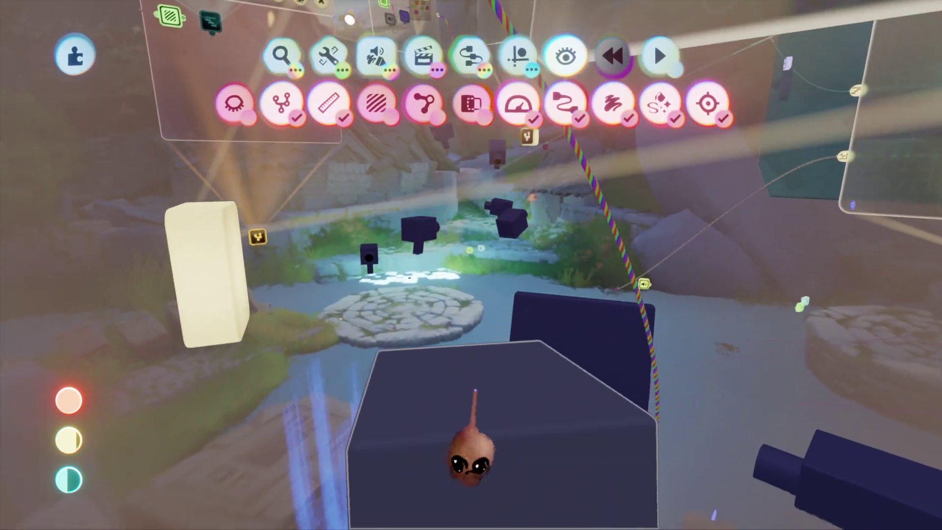
middle_click_drag(472, 458, 487, 431)
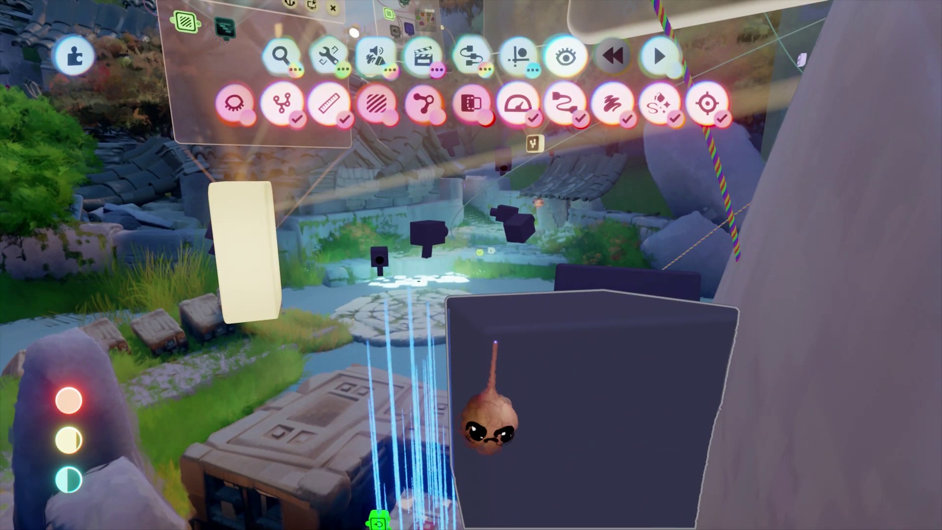
middle_click_drag(496, 336, 514, 354)
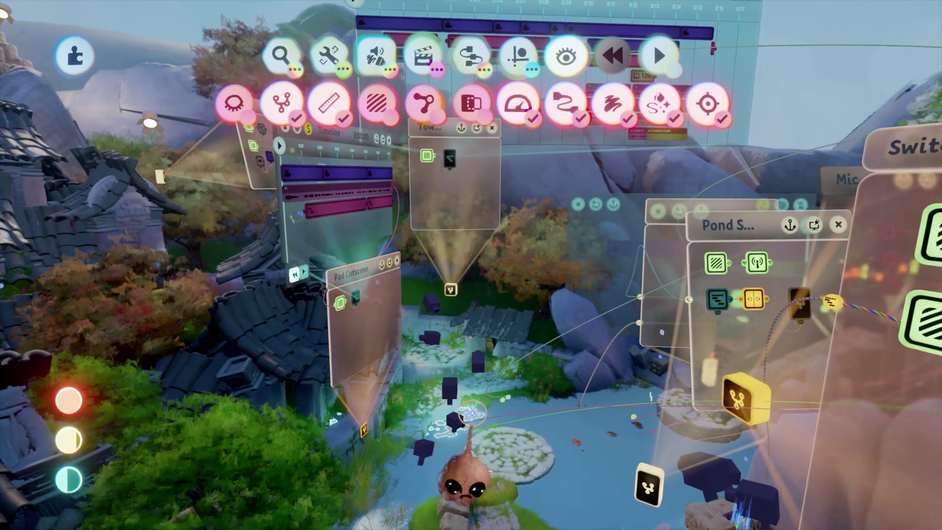
mouse_move(466, 478)
middle_mouse_down()
mouse_move(462, 504)
mouse_move(479, 483)
middle_mouse_up()
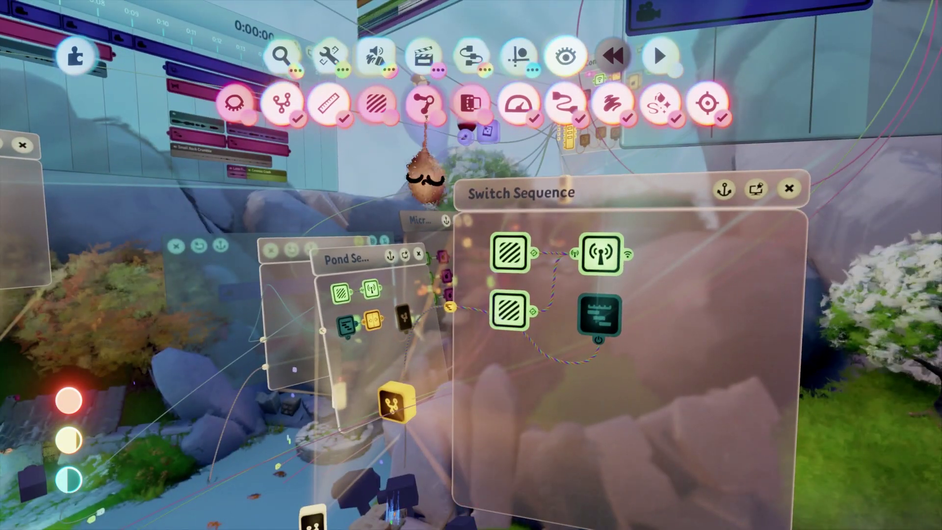
left_click(234, 104)
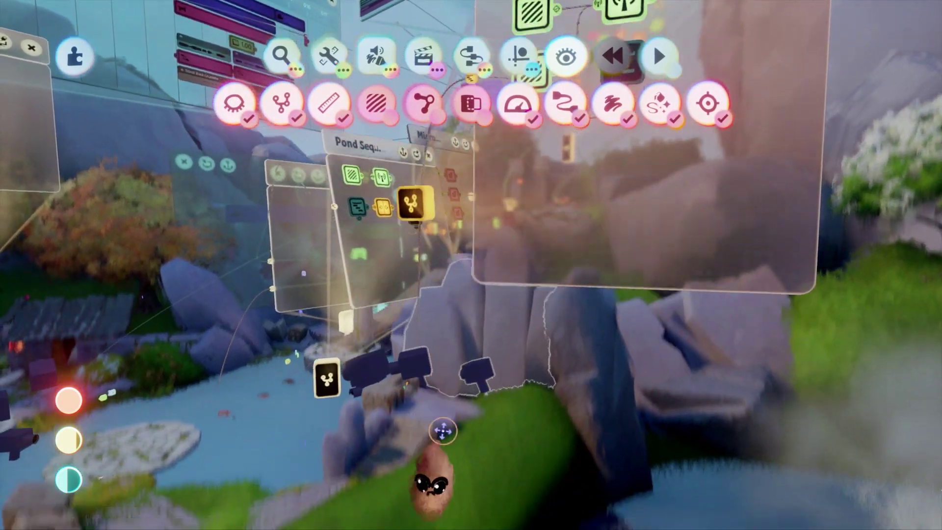
- Scope into the stone button beside the large camera, open its Button Logic microchip and move the canvas above the pond
middle_click_drag(443, 431, 499, 417)
left_click(494, 424)
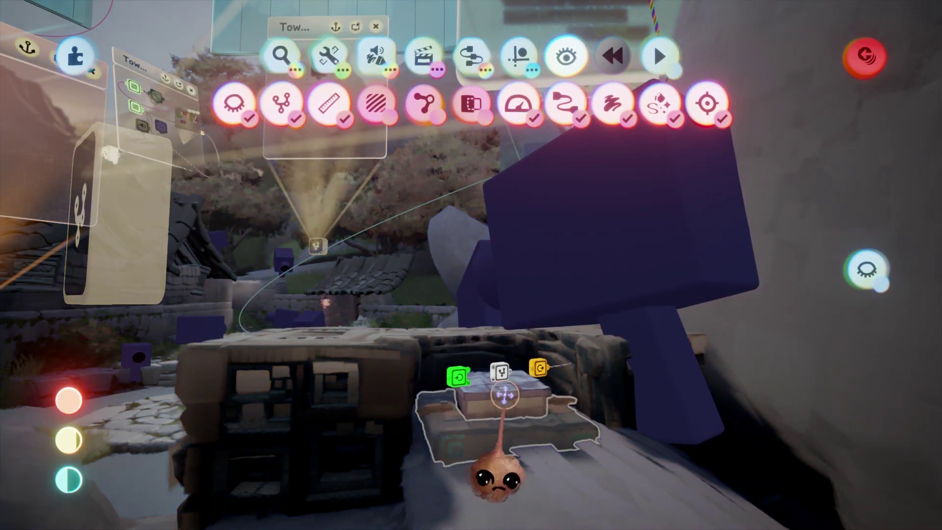
left_click(498, 448)
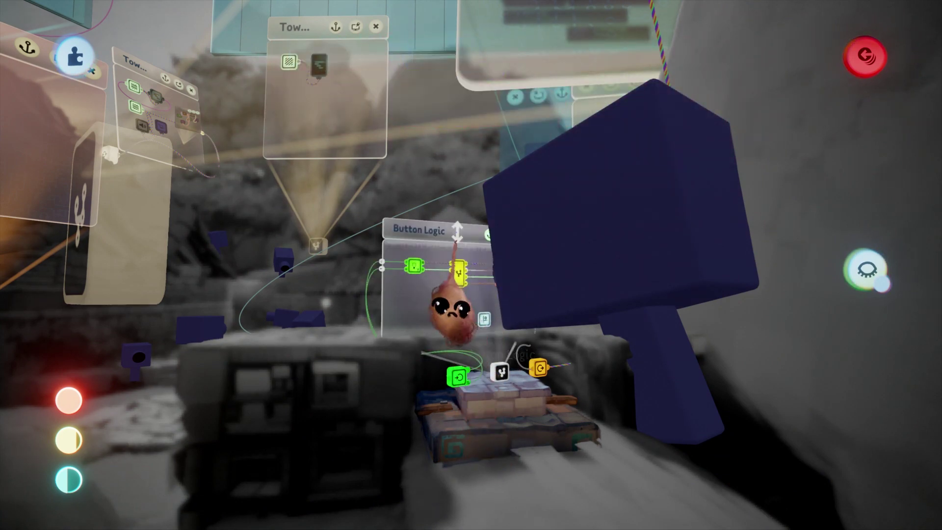
left_click_drag(439, 205, 497, 61)
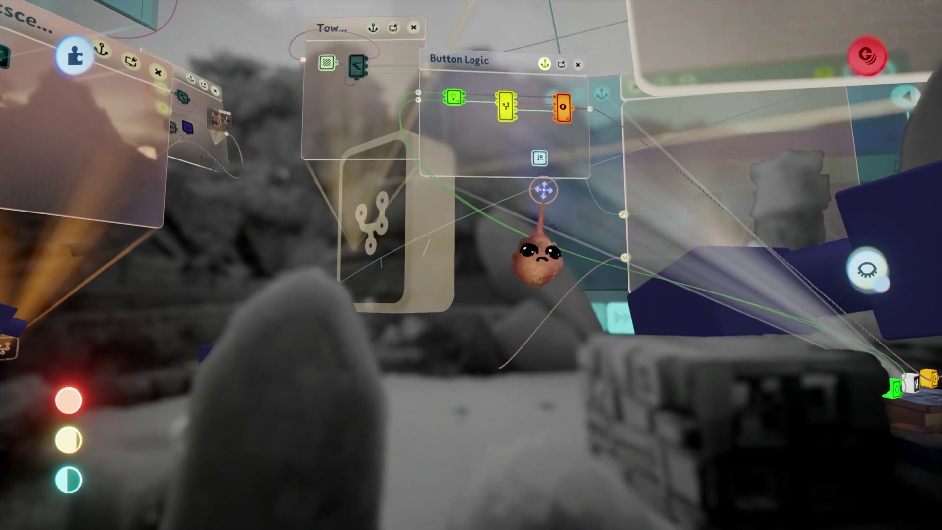
- Undo the last canvas closing and scope into the button again to inspect its green Powered On input node
key("ctrl+z")
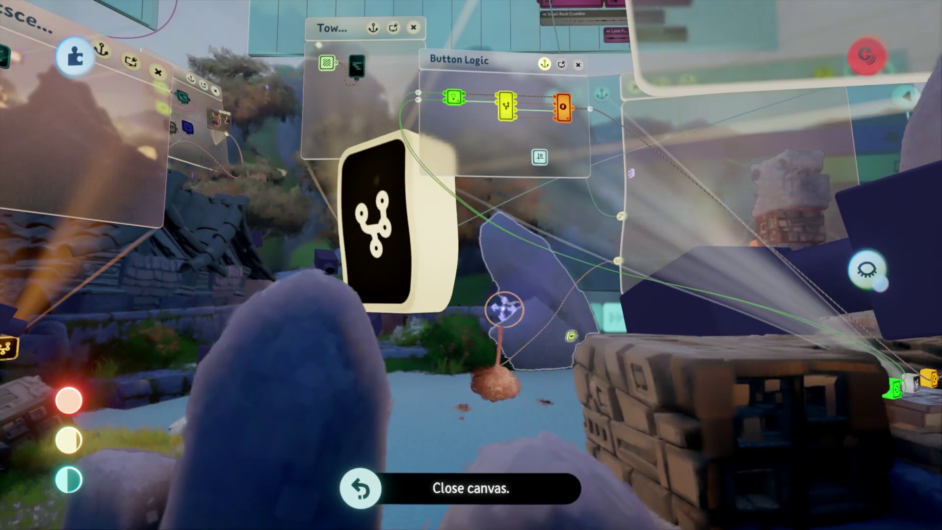
middle_click_drag(512, 283, 508, 420)
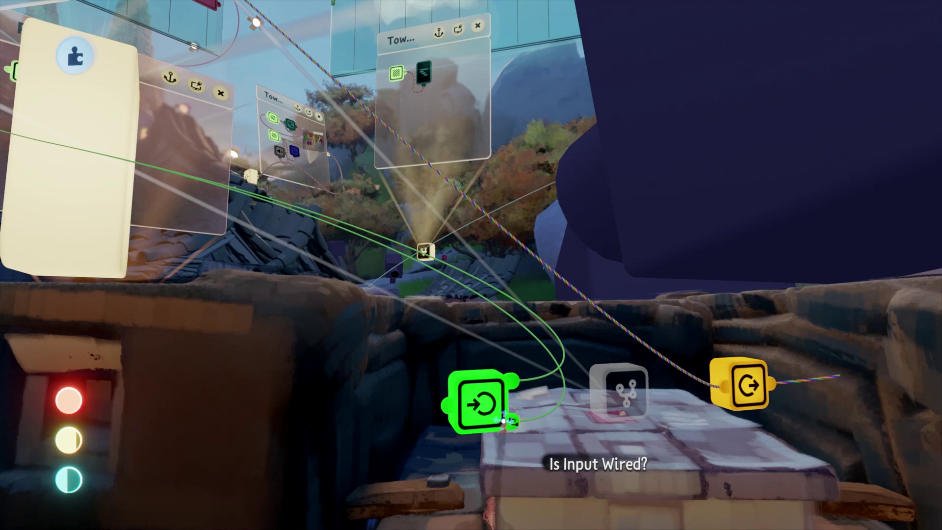
left_click(463, 426)
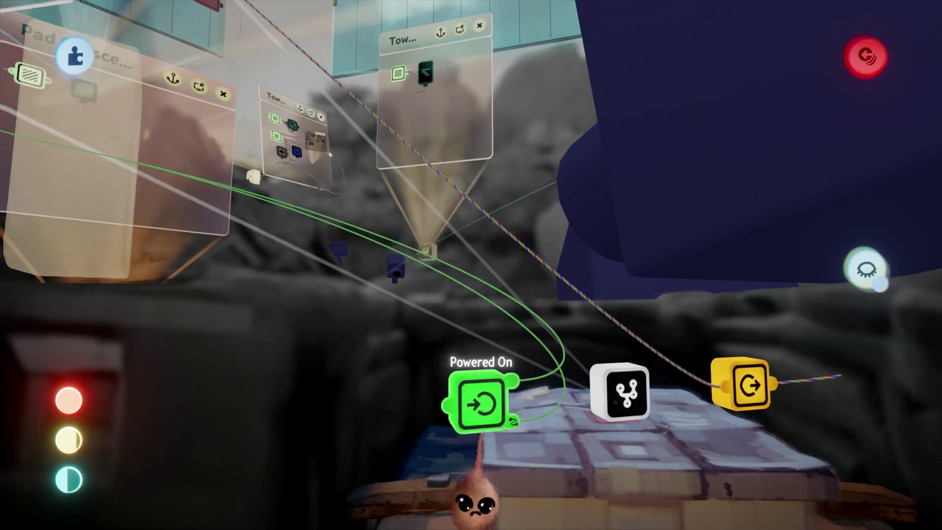
middle_click_drag(482, 431, 525, 411)
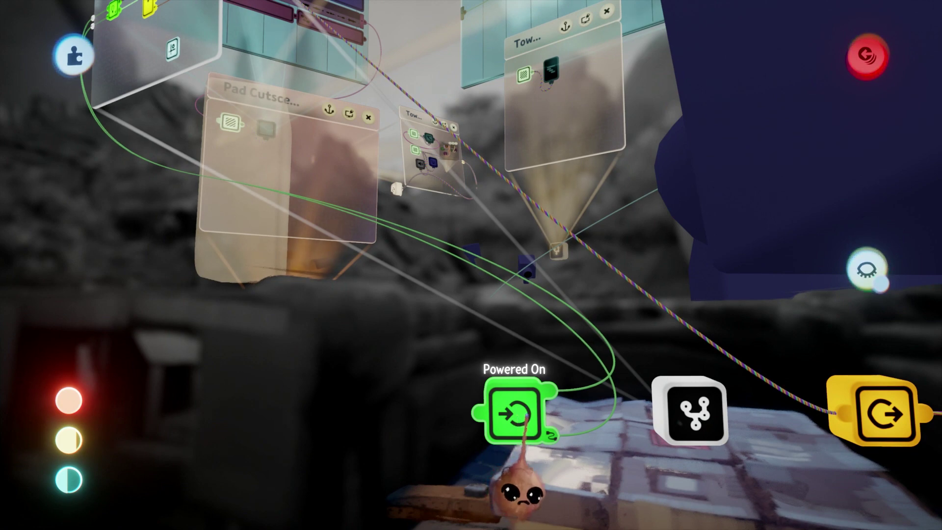
middle_click_drag(527, 416, 508, 404)
- Open the Inputs, Logic and Outputs microchips within Button Logic and view the wiring inside Inputs
left_click(452, 314)
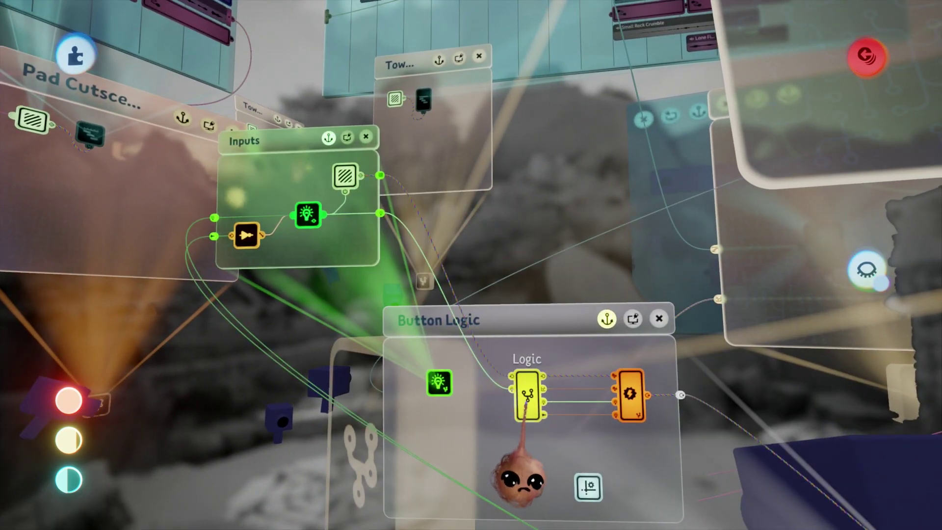
left_click(528, 395)
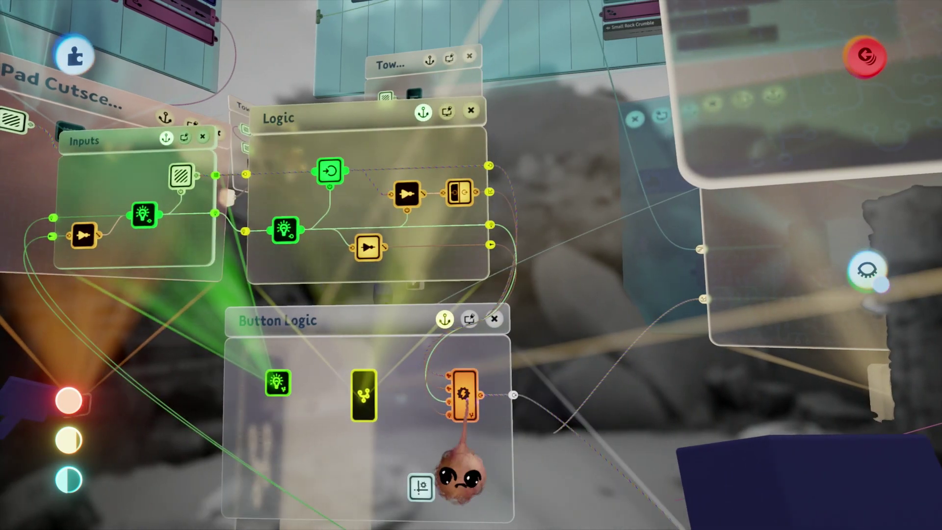
left_click(464, 392)
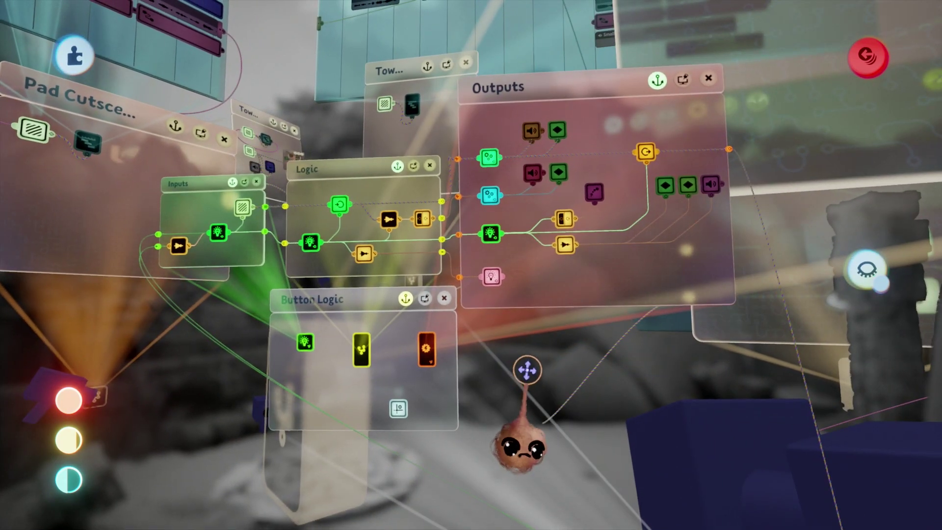
middle_click_drag(527, 370, 532, 361)
middle_click_drag(598, 289, 572, 326)
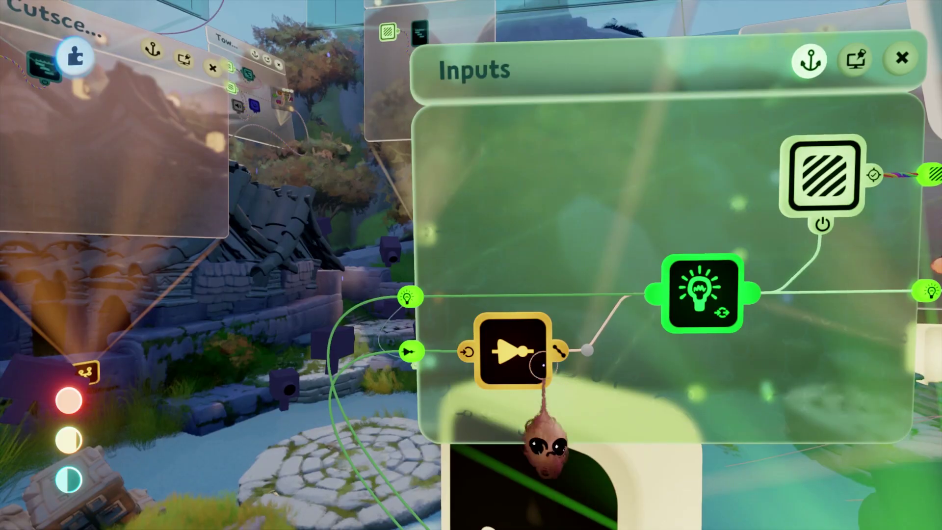
- Scope into the button again and check the ports of its Powered On node, closing the node afterwards
middle_click_drag(543, 367, 485, 357)
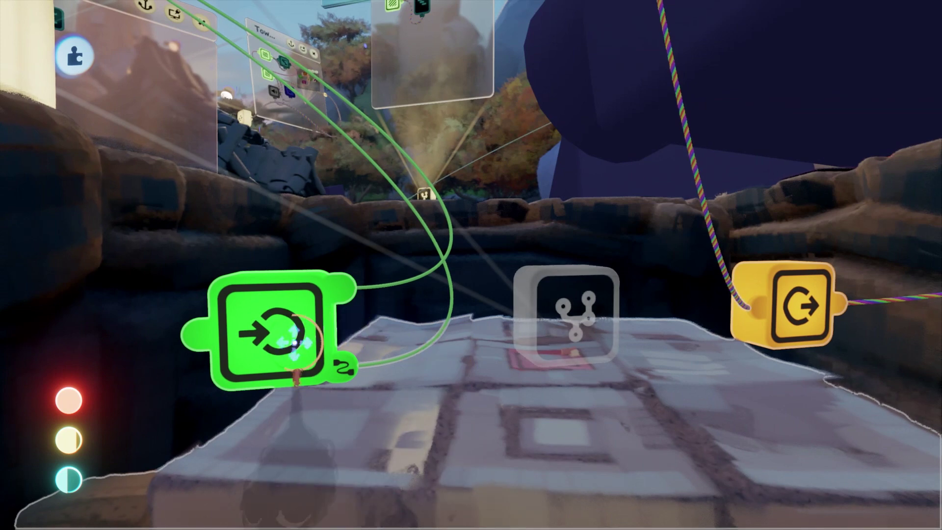
left_click(295, 338)
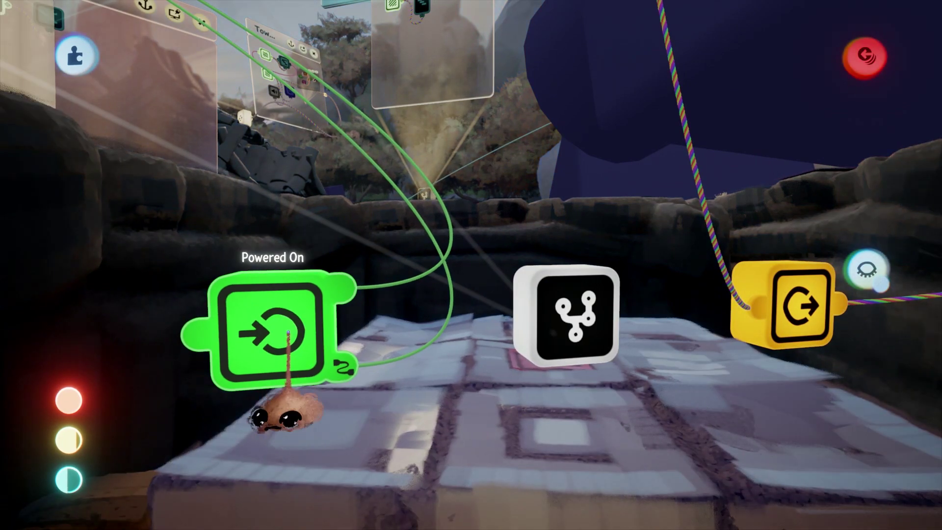
left_click_drag(284, 407, 296, 401)
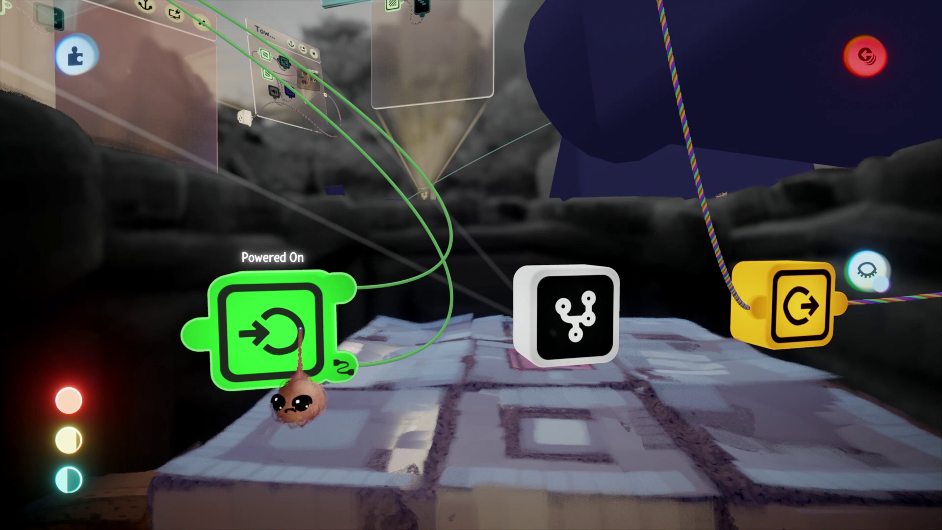
left_click(298, 326)
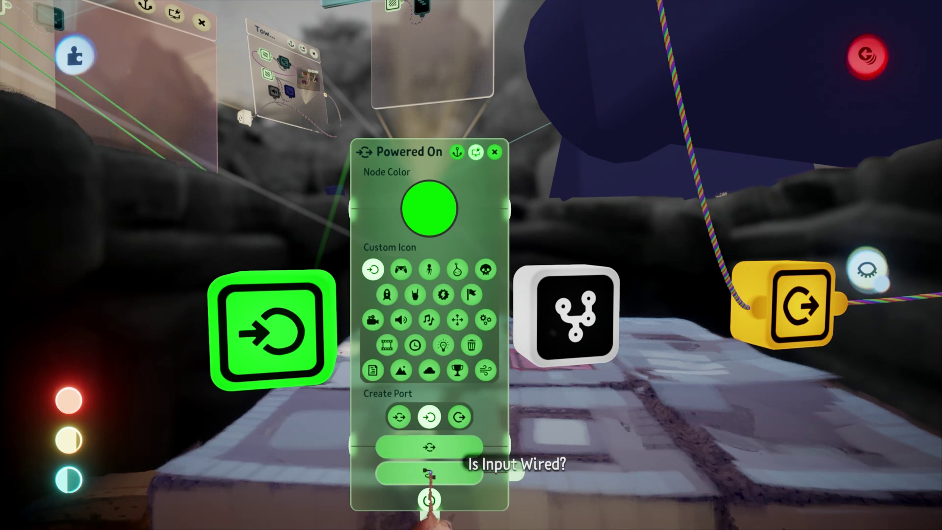
key("Escape")
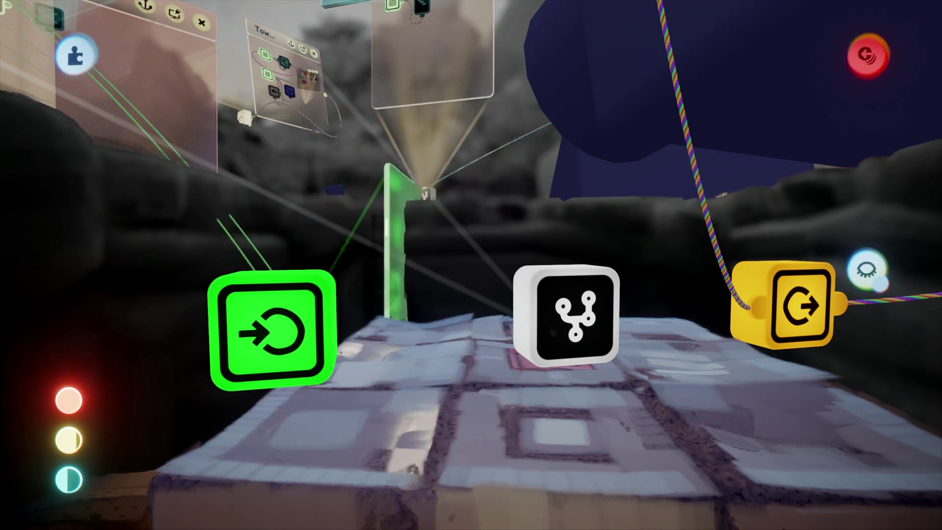
- Examine the Powered On node and trigger zone in the Inputs microchip, and check the zone's extent on the button
scroll(417, 358, "down", 5)
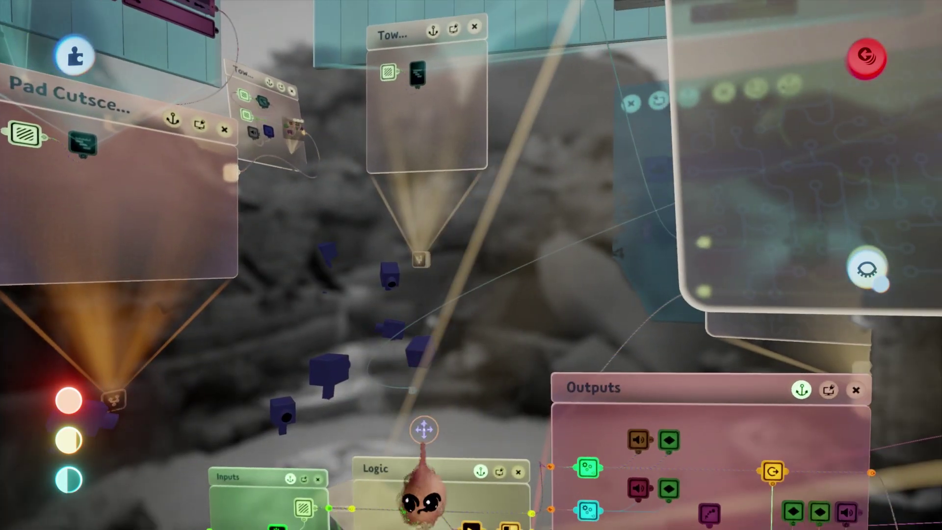
scroll(424, 430, "down", 5)
scroll(426, 417, "up", 3)
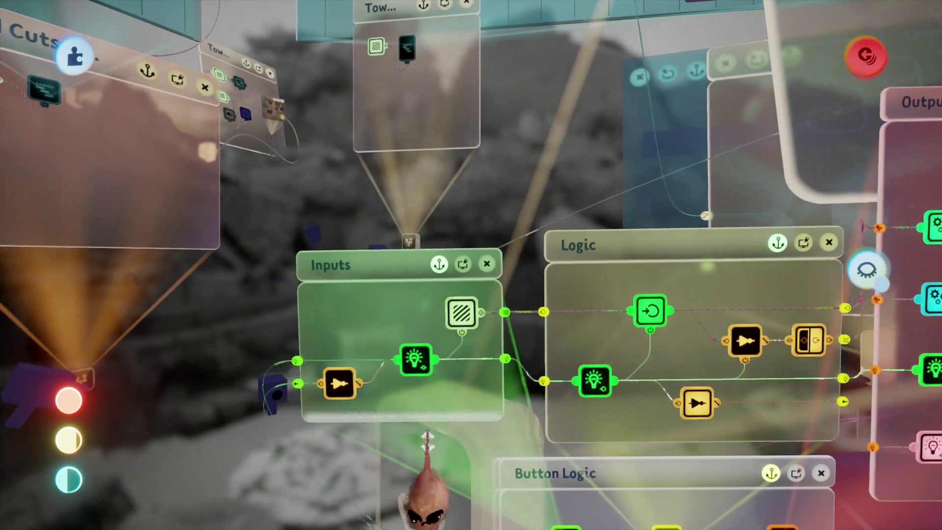
scroll(433, 425, "up", 5)
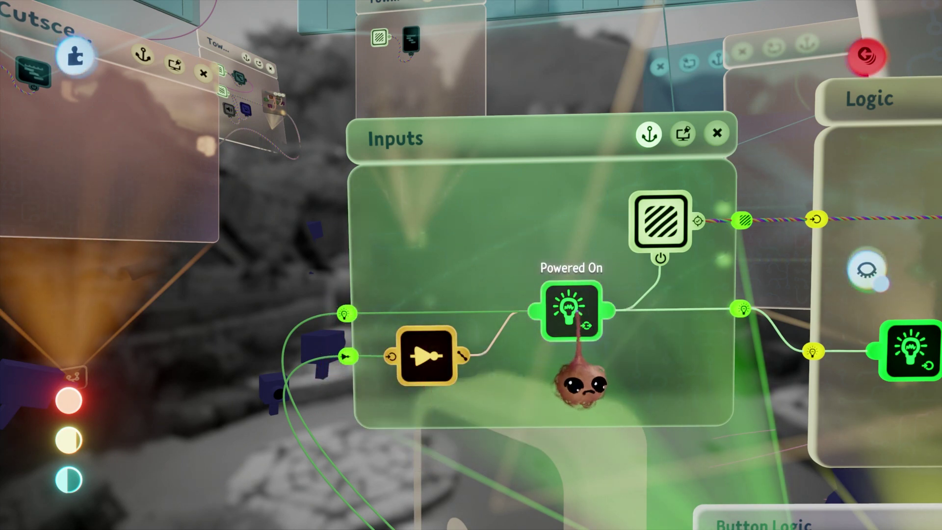
middle_click_drag(573, 363, 507, 353)
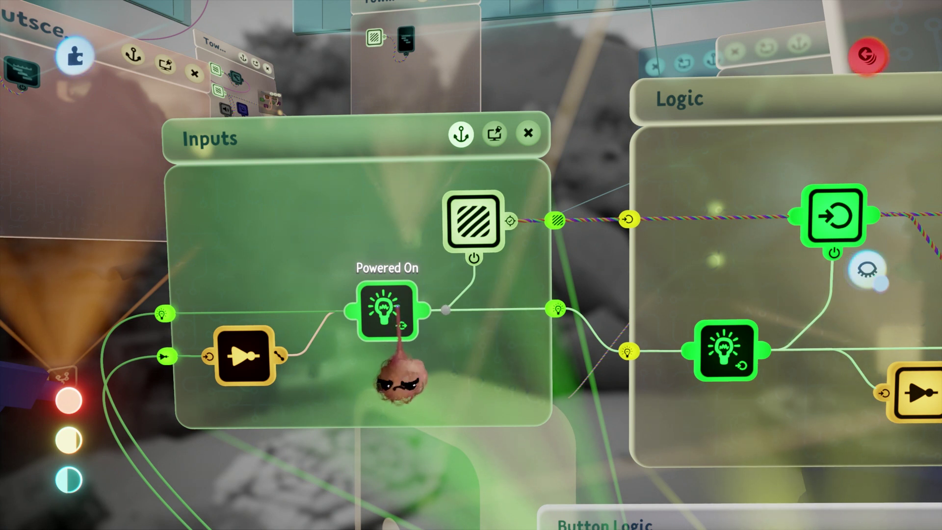
left_click(434, 309)
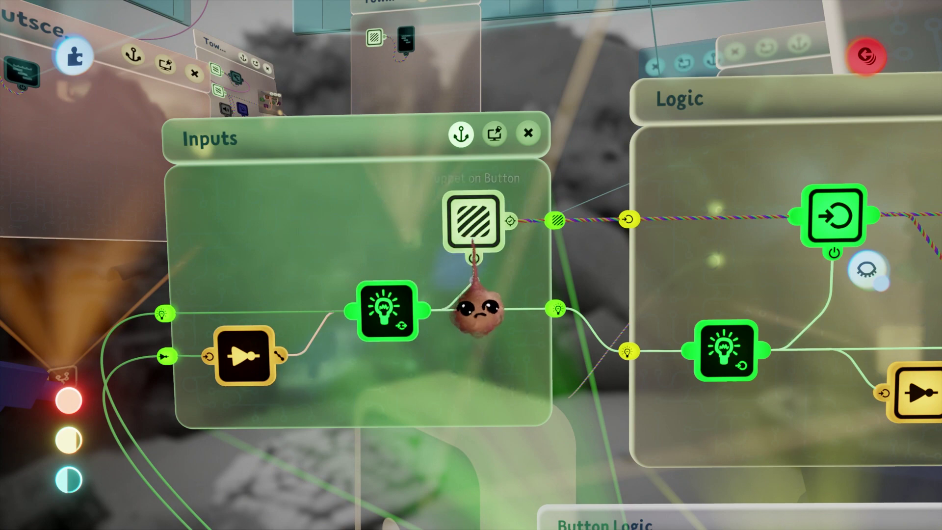
middle_click_drag(478, 286, 483, 421)
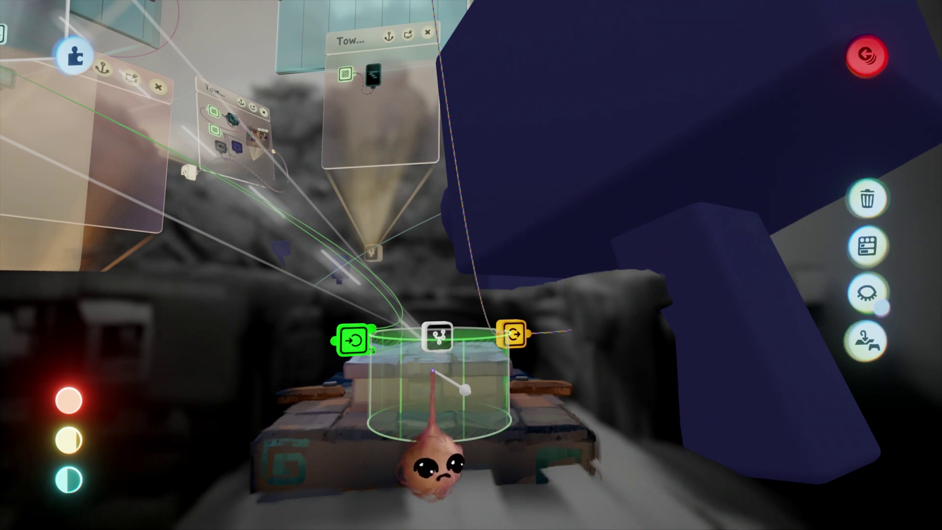
- Examine the wiring from the Inputs microchip into the Logic microchip, including the Not Powered On node
middle_click_drag(433, 377, 432, 291)
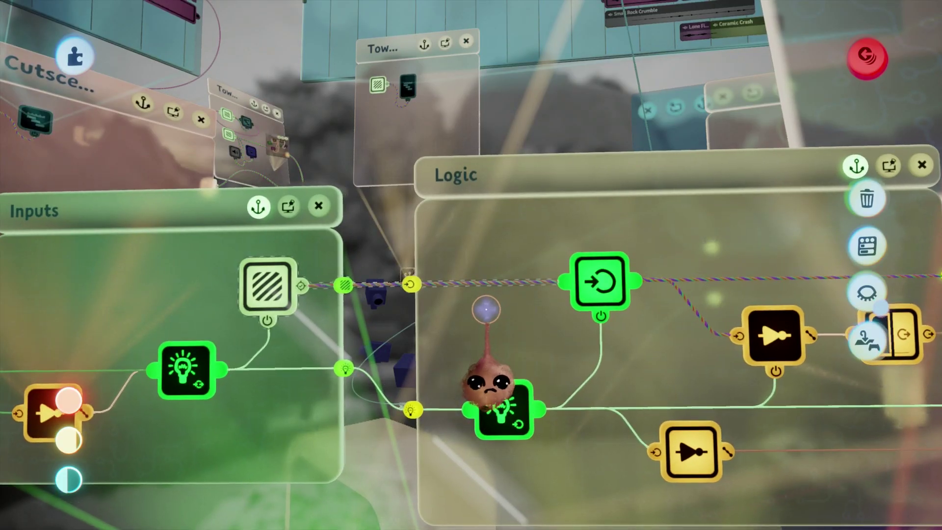
scroll(494, 324, "down", 2)
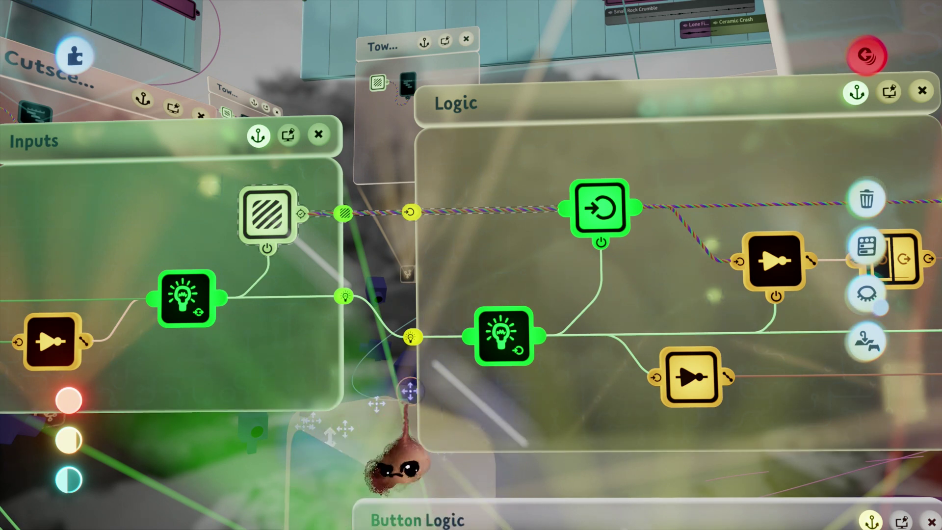
middle_click_drag(686, 392, 682, 433)
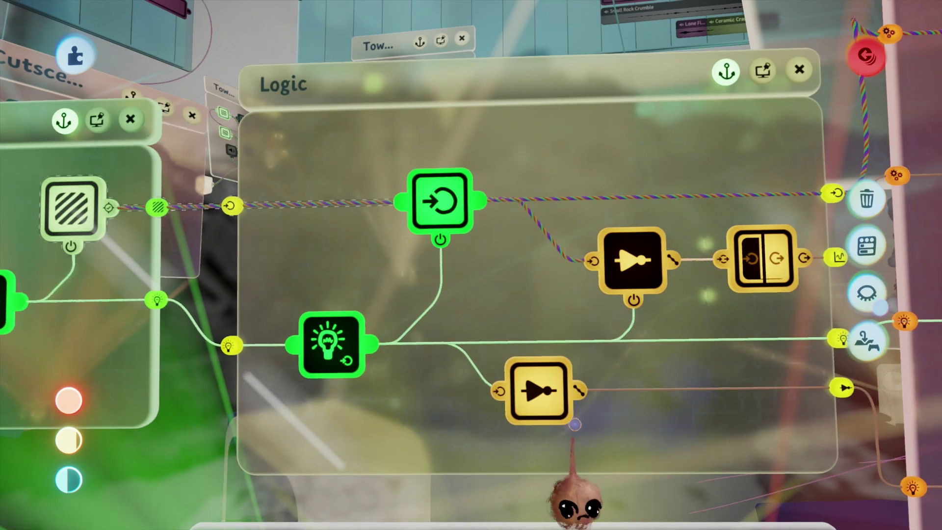
middle_click_drag(563, 441, 437, 401)
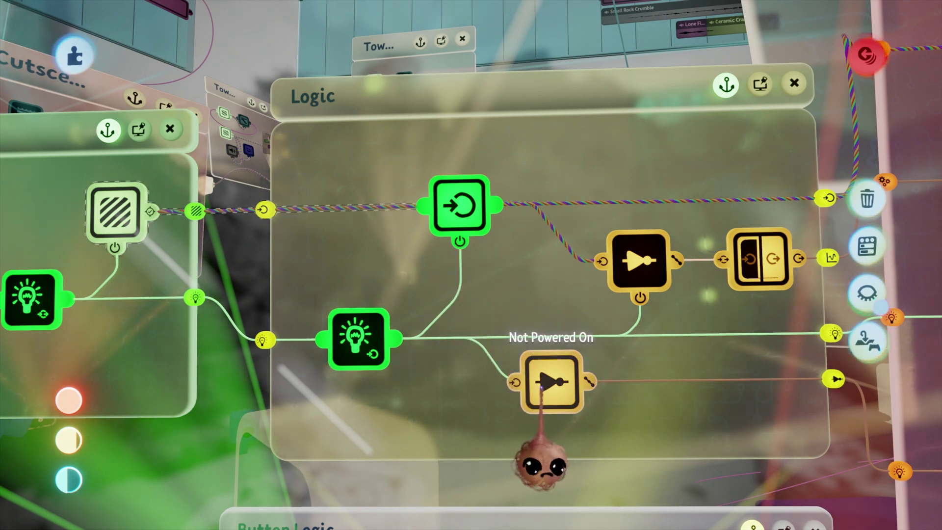
- Inspect the Push Button Down node in the Logic microchip and follow its wire to the Reset Button NOT gate
scroll(539, 390, "right", 2)
scroll(539, 394, "right", 6)
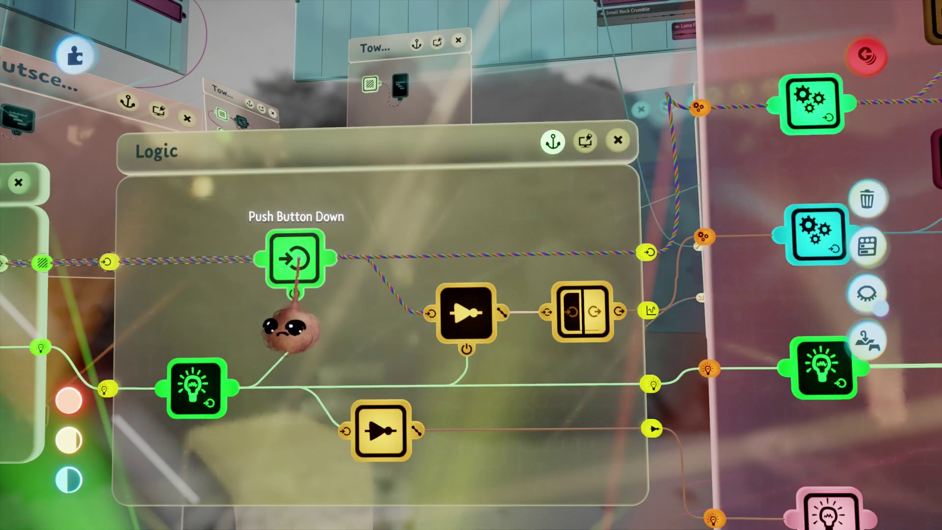
scroll(299, 291, "left", 5)
left_click_drag(308, 291, 321, 291)
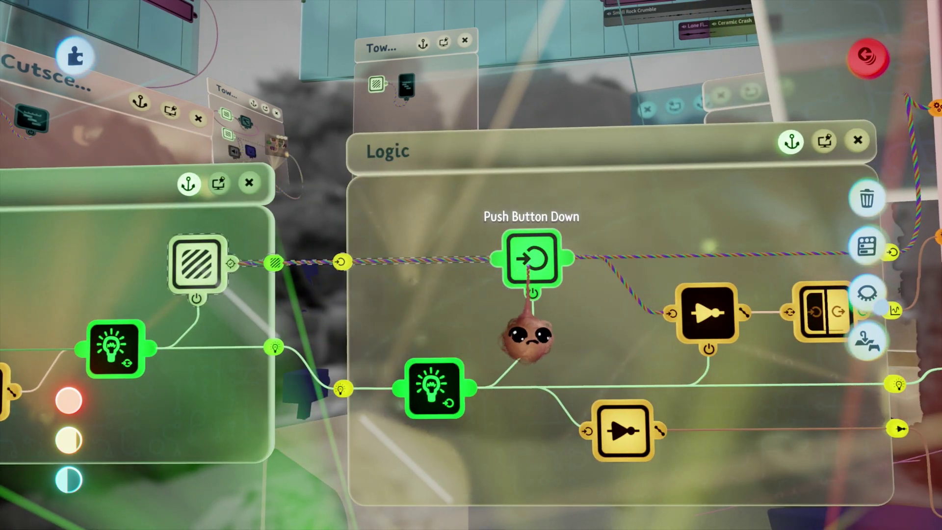
left_click_drag(543, 309, 540, 310)
scroll(540, 310, "right", 5)
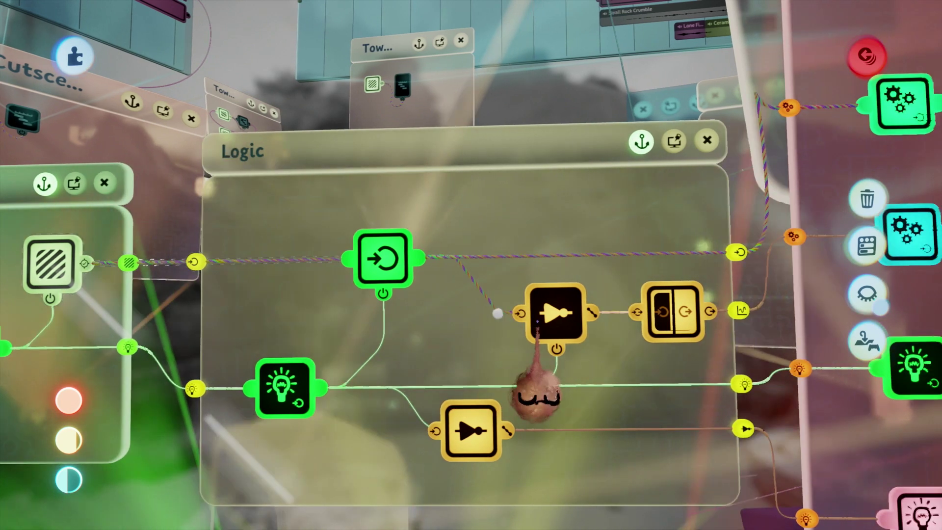
left_click_drag(537, 321, 528, 324)
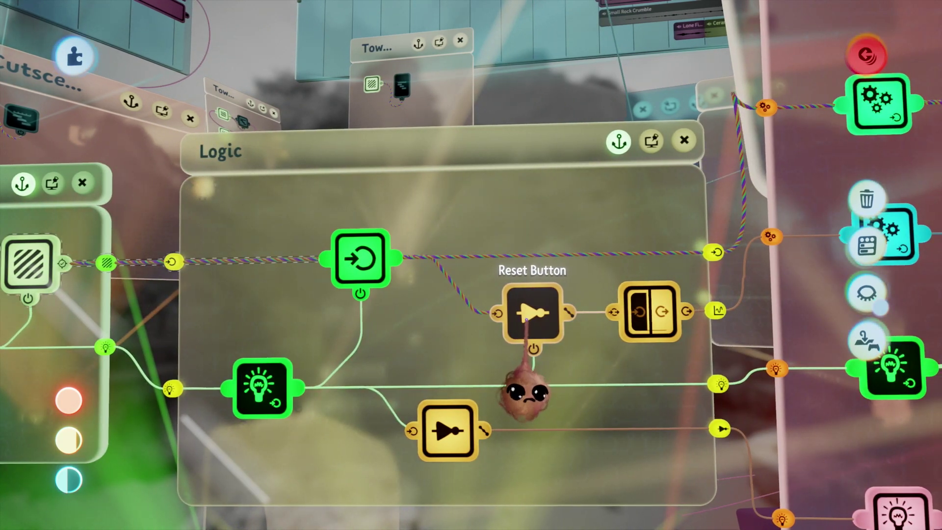
- Trace the Reset Button signal out of the Logic microchip to the Reset Button node in Outputs
scroll(528, 321, "right", 1)
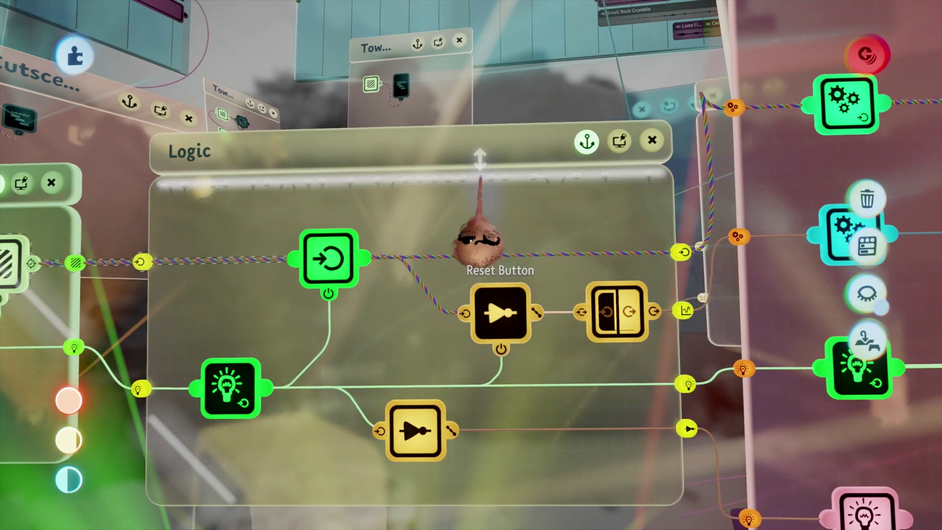
scroll(497, 230, "right", 3)
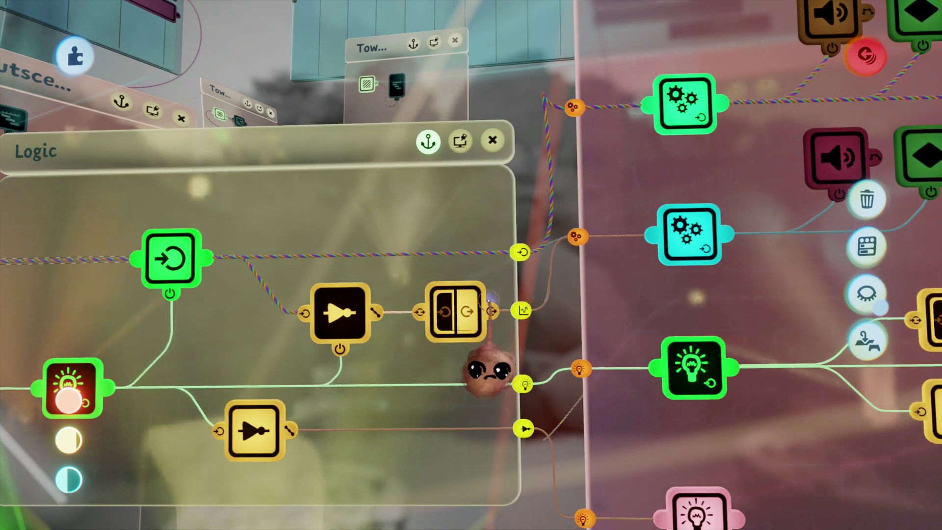
left_click(300, 312)
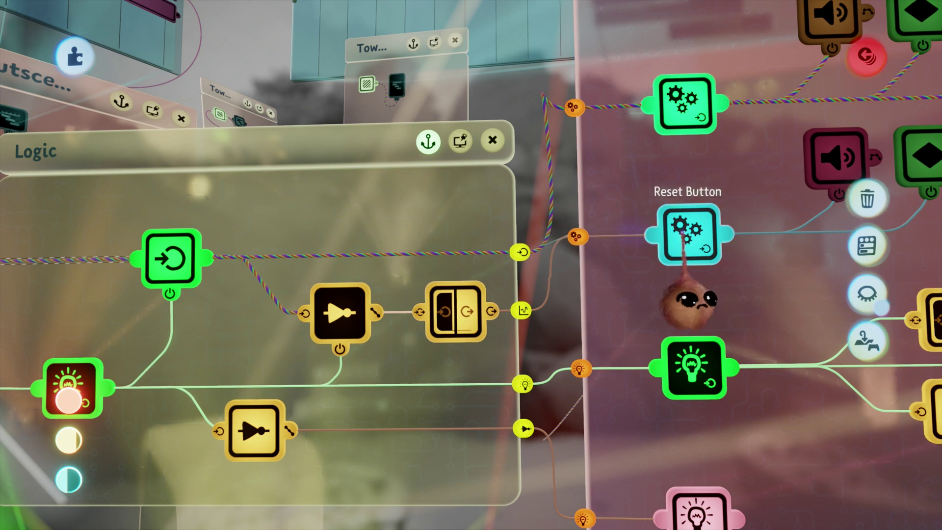
scroll(621, 336, "down", 3)
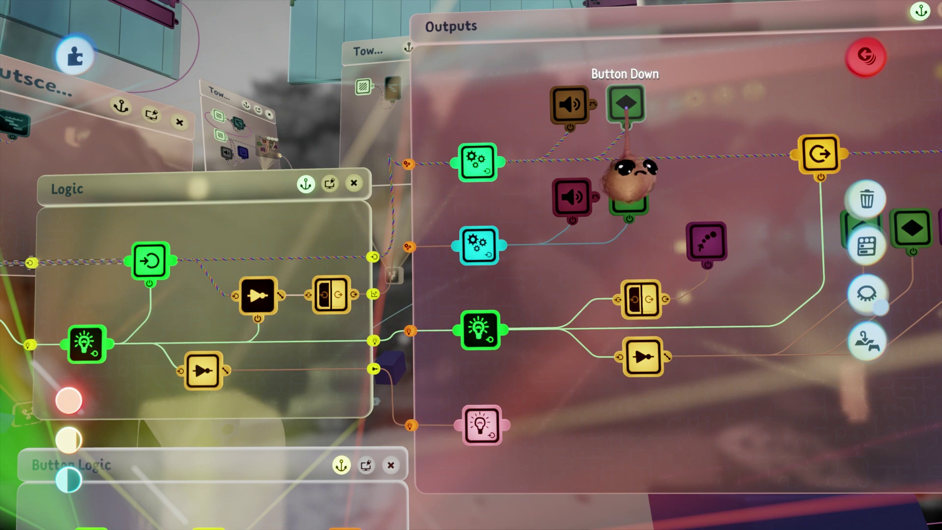
- Inspect the Button Down keyframe in Outputs, then select the keyframe wired to Reset Button and check the stone button
middle_click_drag(621, 104, 395, 280)
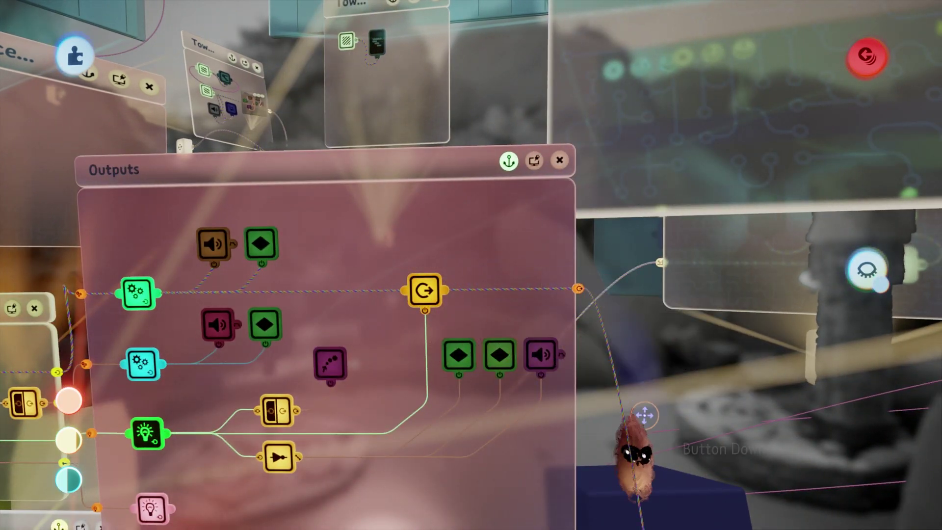
middle_click_drag(646, 415, 599, 442)
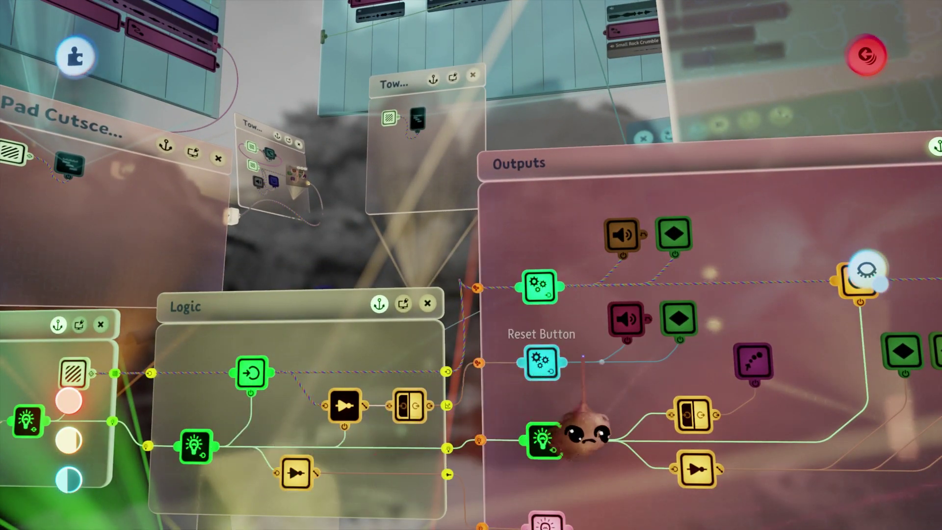
left_click(678, 318)
middle_click_drag(678, 319, 653, 446)
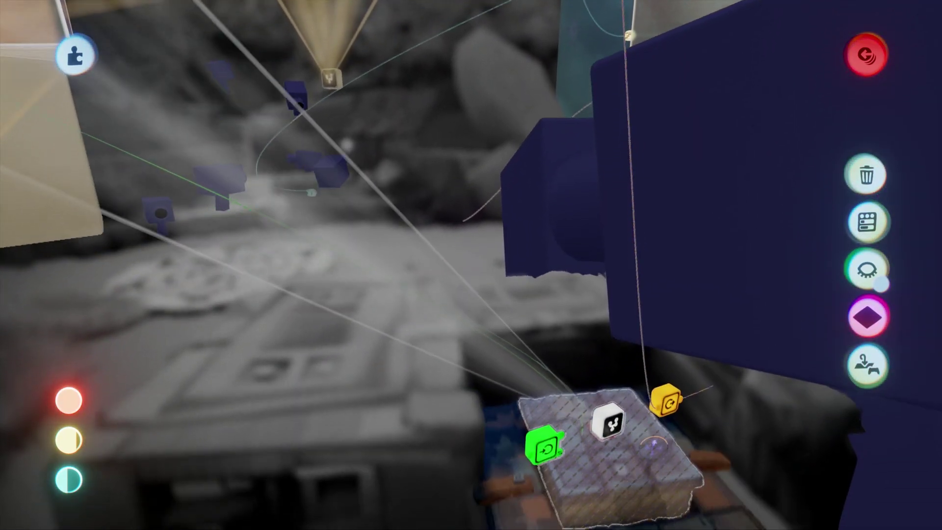
middle_click_drag(625, 476, 622, 522)
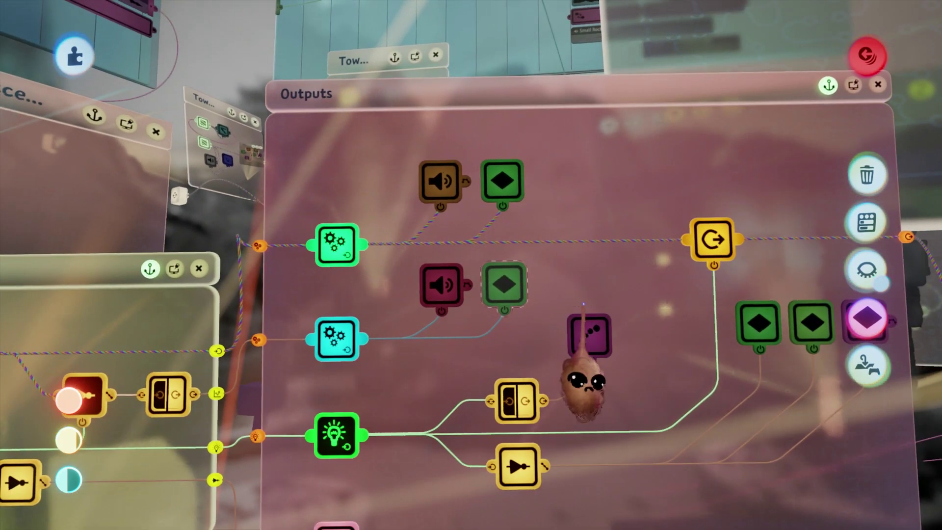
- Inspect the Emitter, then select the Latches Locked keyframe in Outputs and check the affected parts of the stone button
left_click_drag(583, 305, 586, 326)
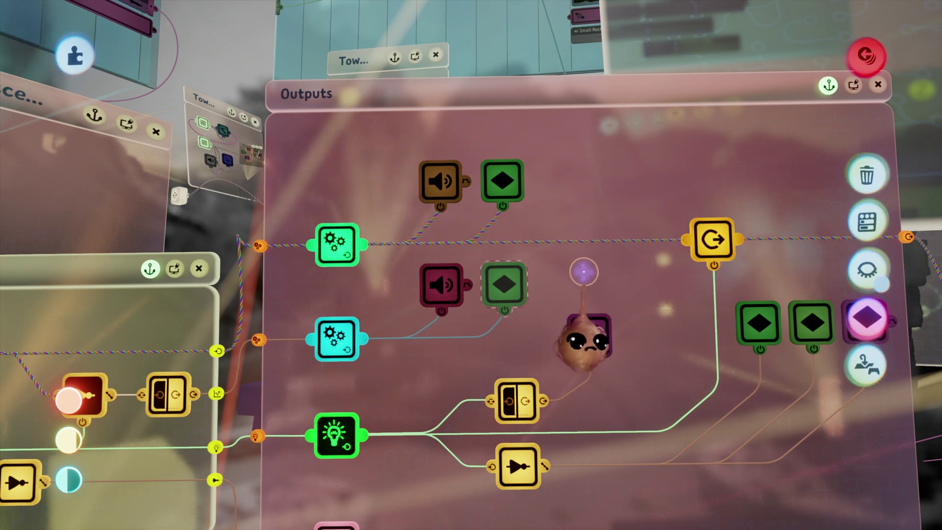
scroll(581, 294, "down", 3)
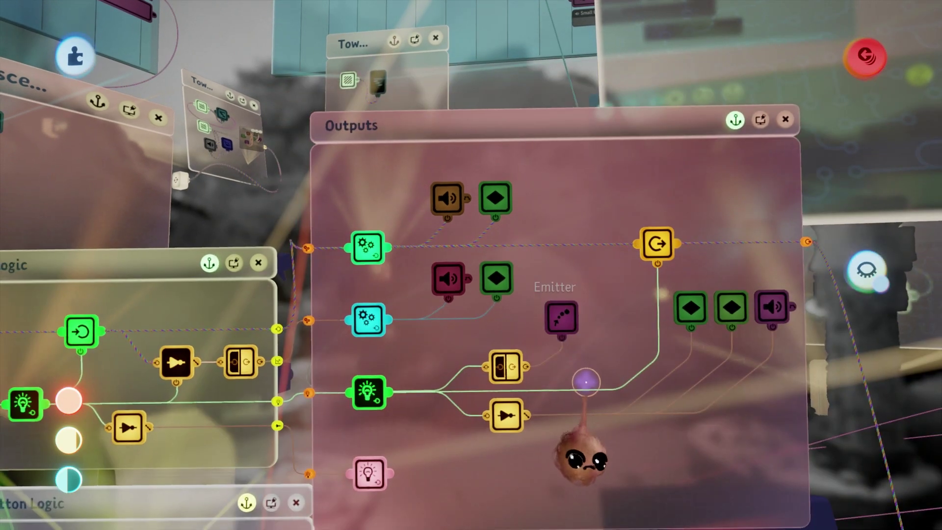
left_click(682, 304)
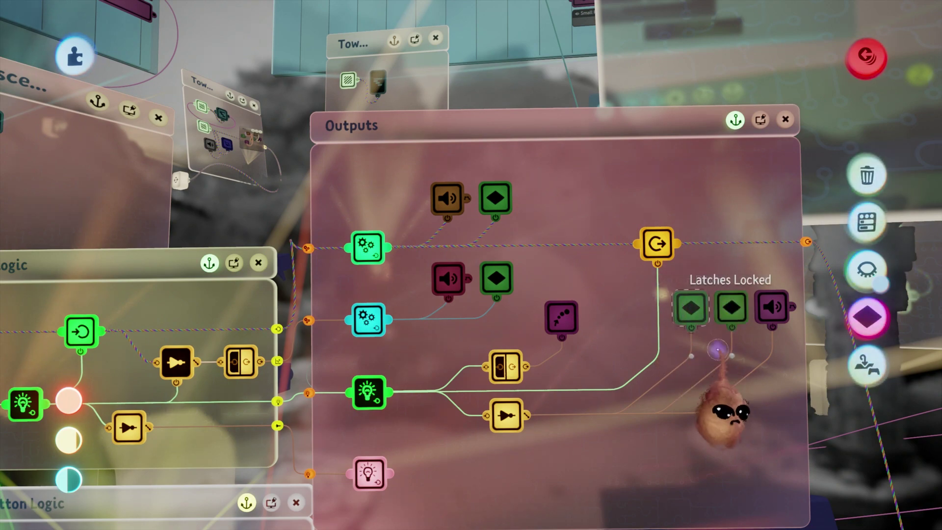
scroll(693, 305, "down", 10)
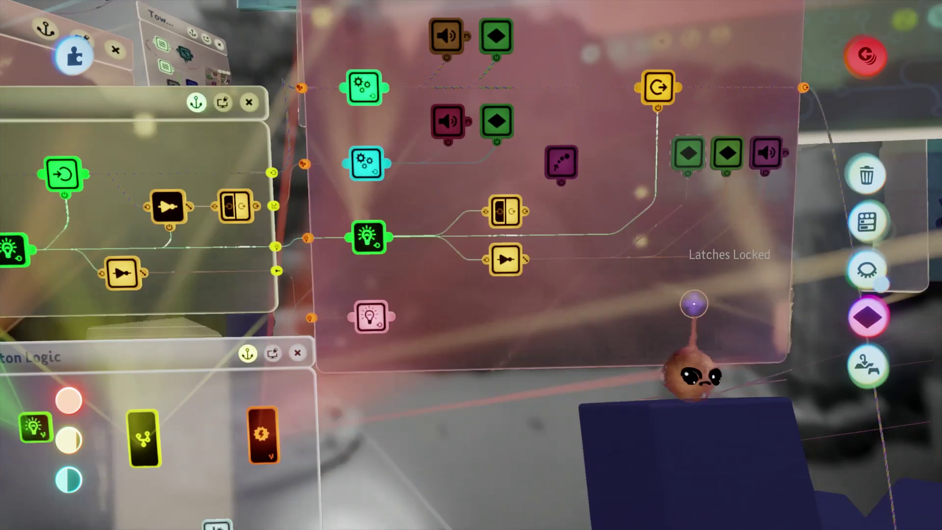
scroll(683, 323, "down", 5)
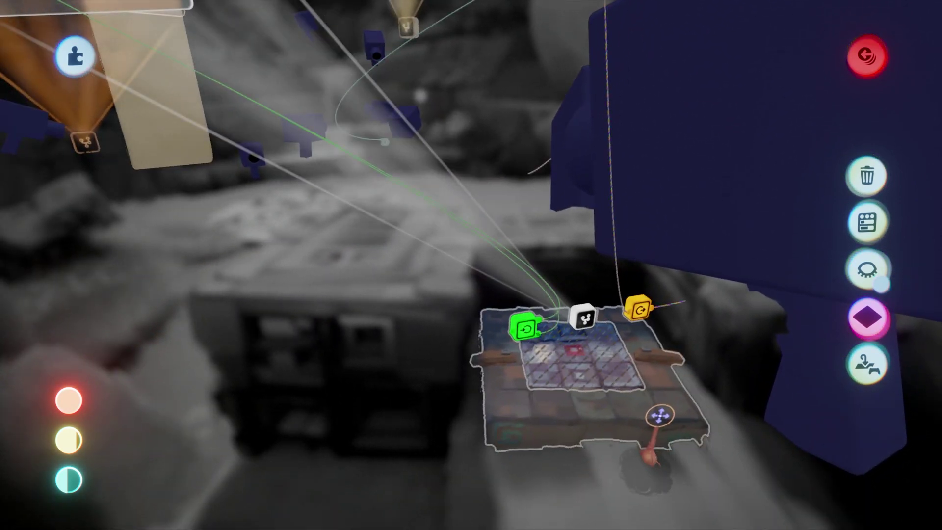
middle_click_drag(645, 410, 668, 305)
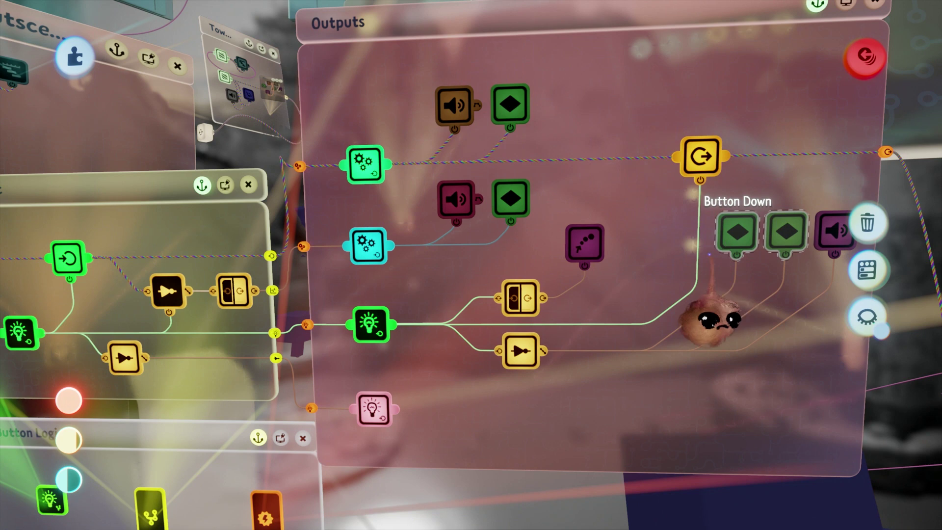